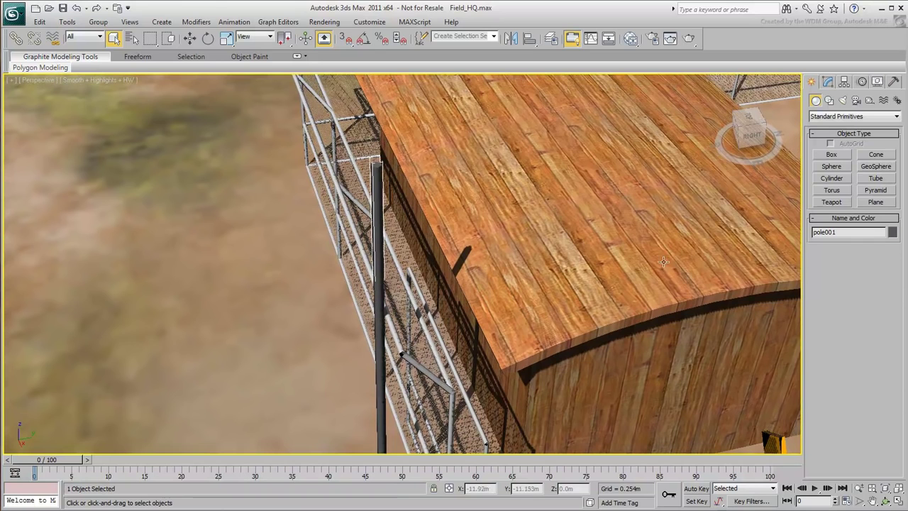
Create a cylinder with AutoGrid on the side of the black pole, about 0.436 m in radius and 2.519 m high.
click(844, 178)
click(831, 144)
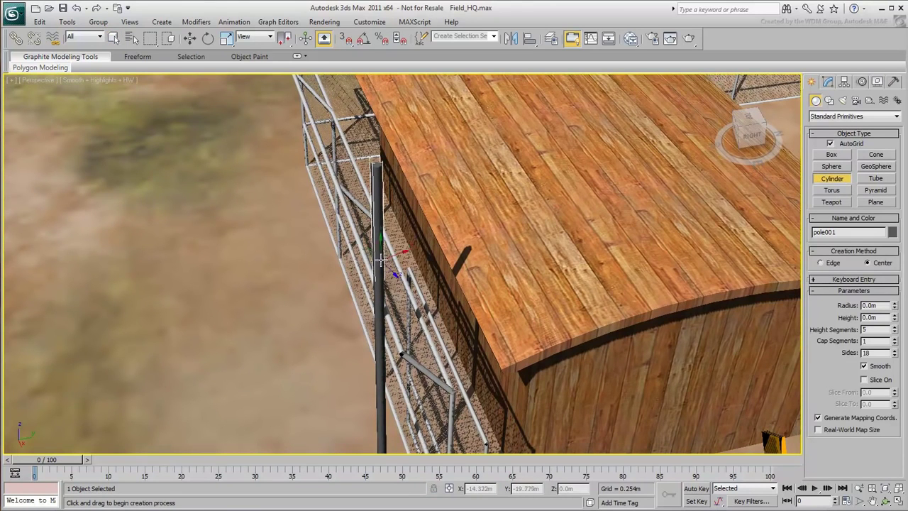
drag(376, 192, 398, 201)
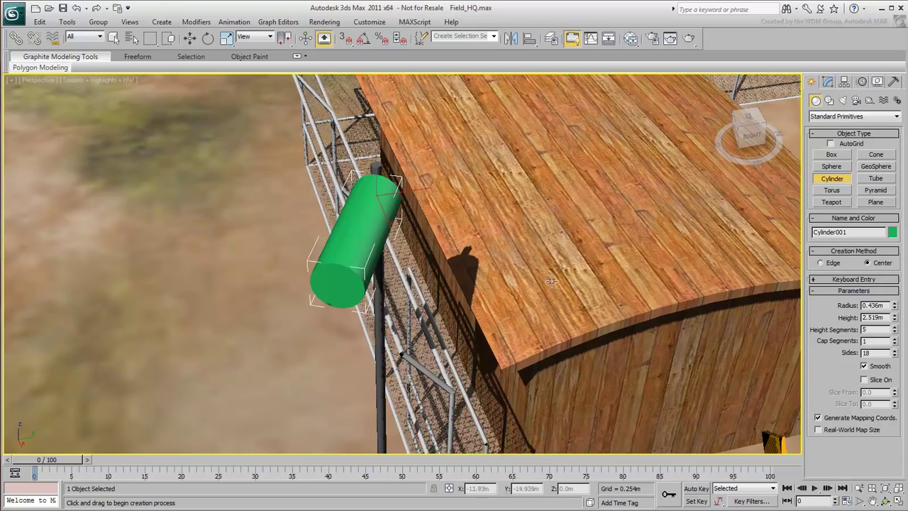
Apply the Stripes material from the Slate Material Editor's sample slots to the new cylinder, and close the editor.
alt+middle_drag(401, 325, 563, 254)
click(632, 39)
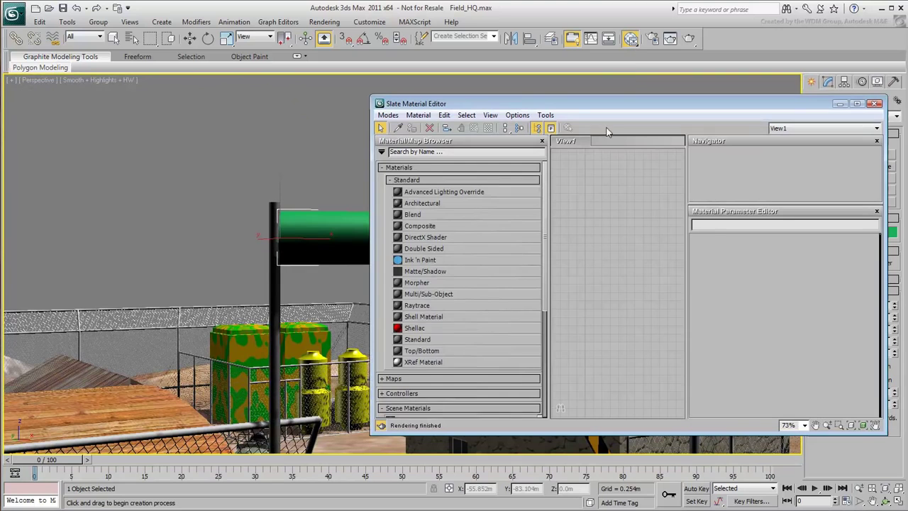
drag(547, 225, 550, 347)
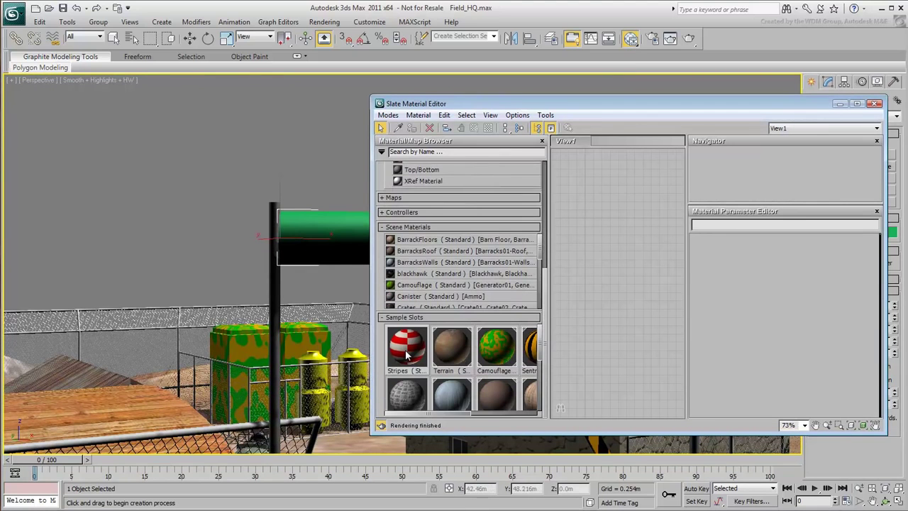
drag(405, 354, 338, 242)
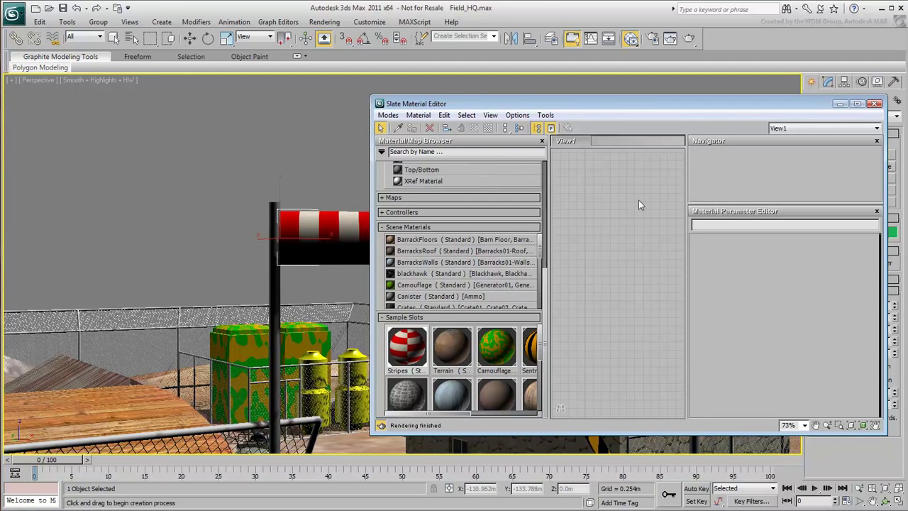
click(875, 104)
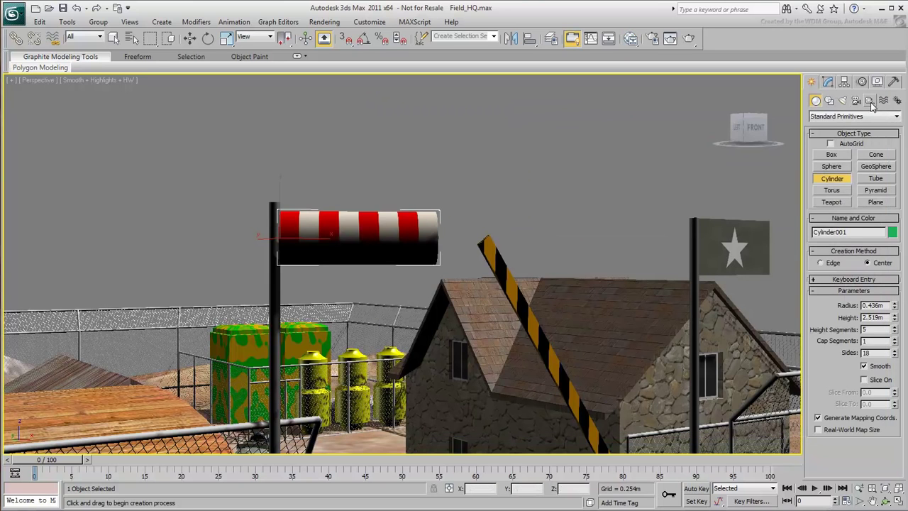
Set the striped cylinder's radius to 0.4 m and its height to 3 m.
click(828, 82)
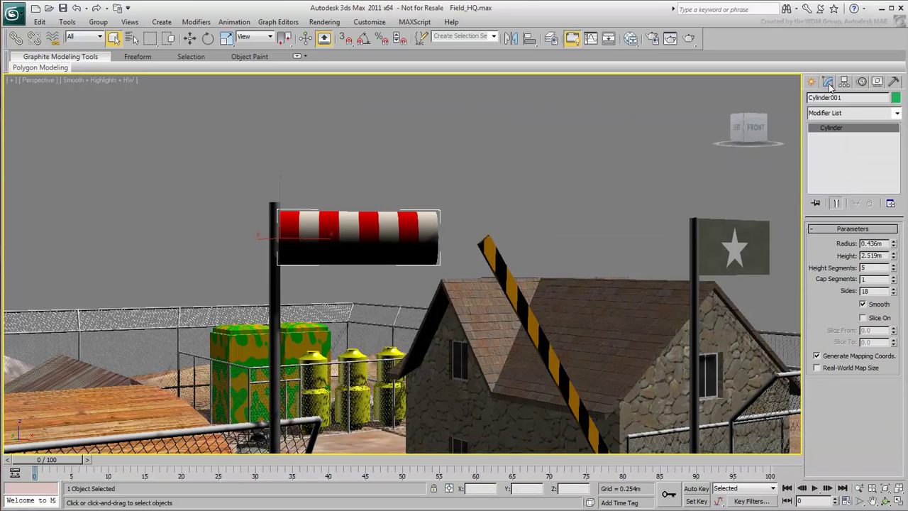
click(877, 243)
text(0.4)
key(Return)
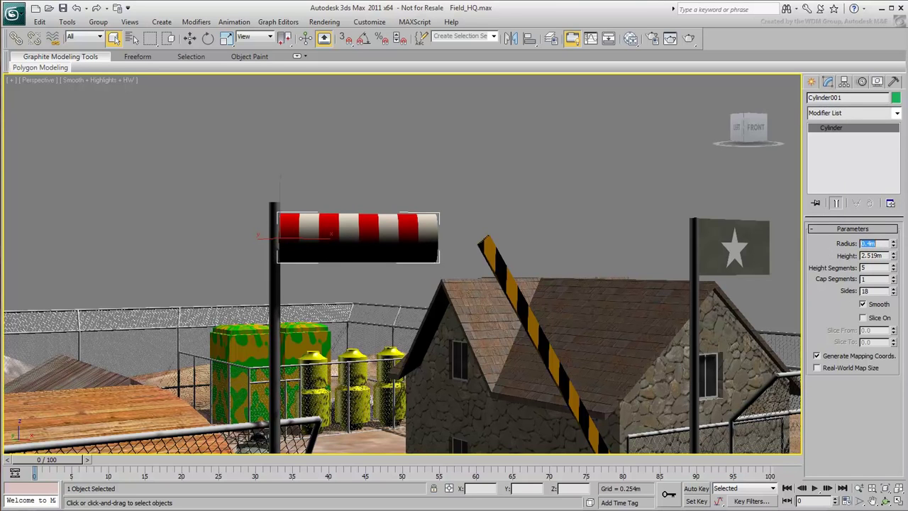
drag(885, 254, 855, 256)
text(3)
key(Return)
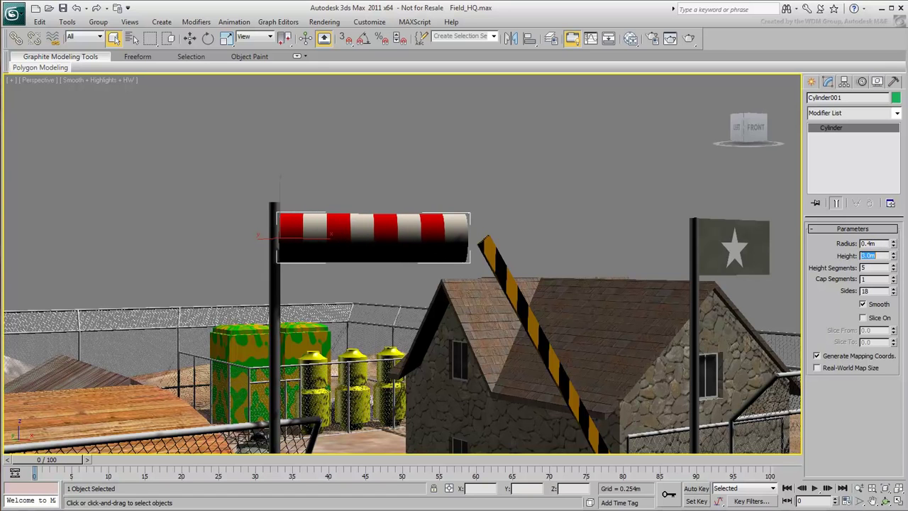
Display edged faces and reduce the cylinder to 1 height segment and 12 sides.
key(F4)
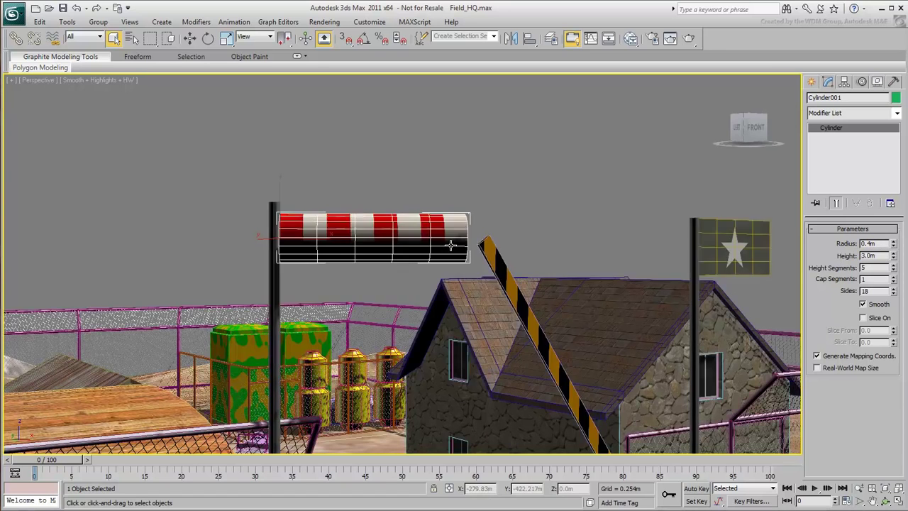
right_click(893, 267)
click(894, 293)
click(893, 293)
click(894, 293)
click(893, 293)
drag(896, 312, 898, 327)
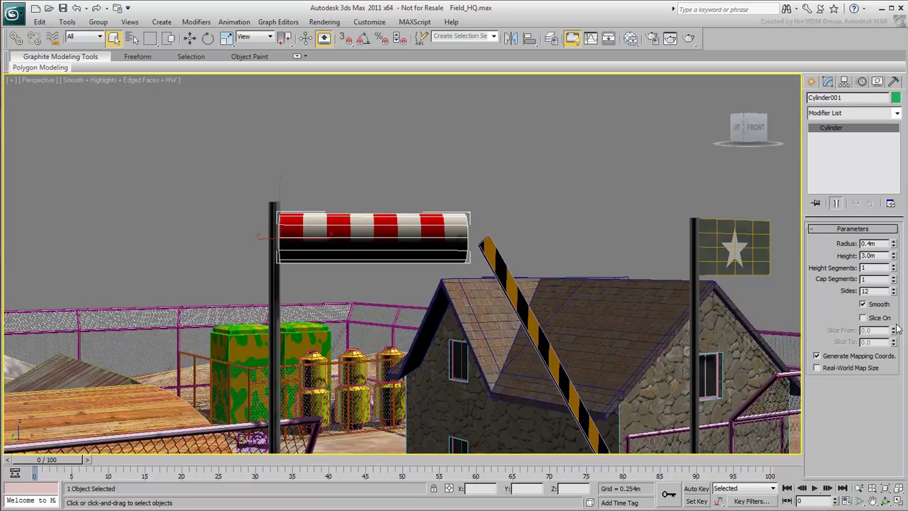
Add a Bend modifier to the cylinder and set its angle to about 64.5.
click(897, 114)
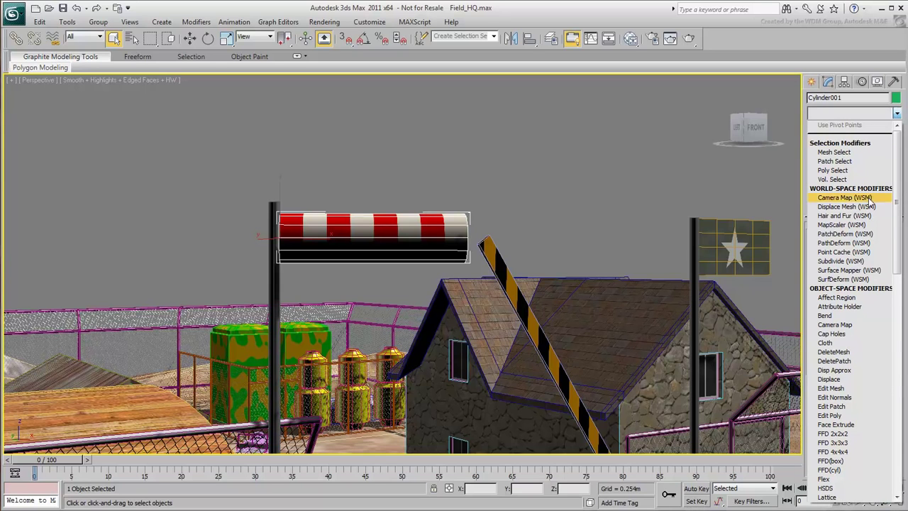
click(859, 317)
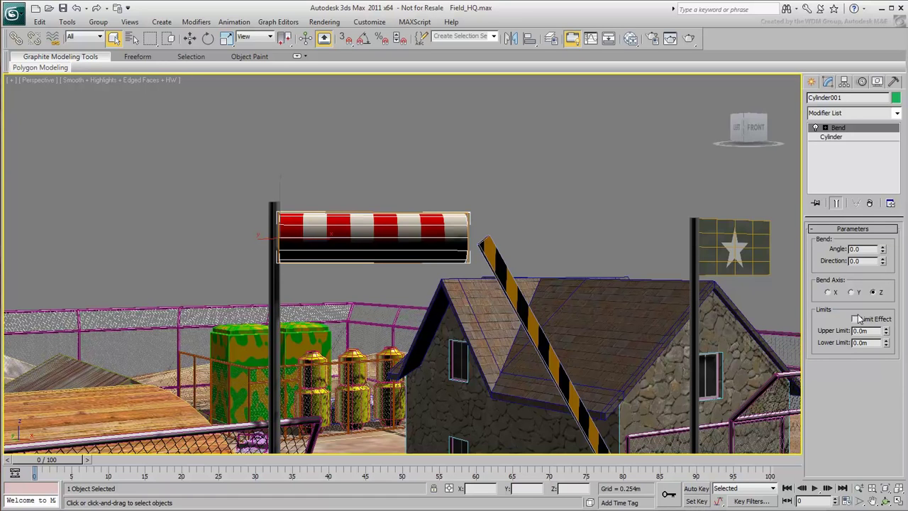
drag(883, 249, 883, 213)
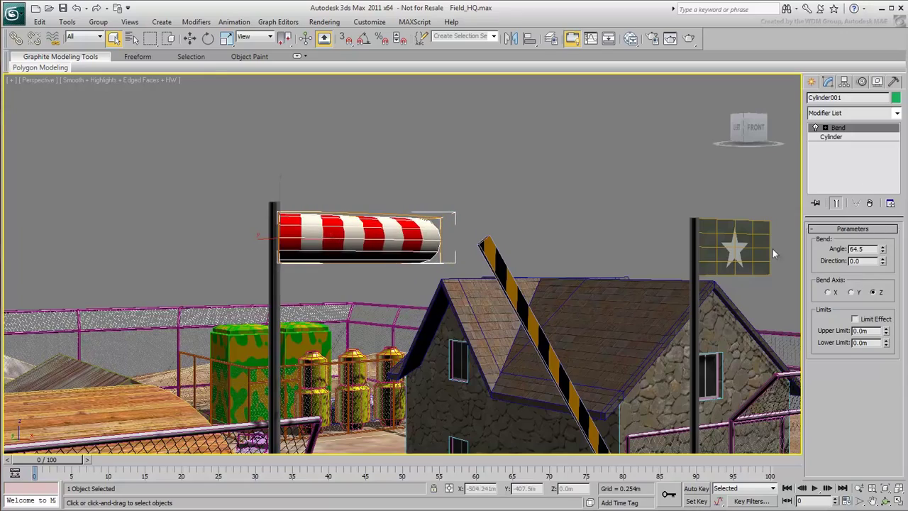
Set the base cylinder's height segments to 7 beneath the Bend, using wireframe display to judge the curve, and restore shading.
alt+middle_drag(370, 165, 538, 234)
scroll(538, 233, up, 5)
middle_drag(405, 347, 389, 282)
key(F3)
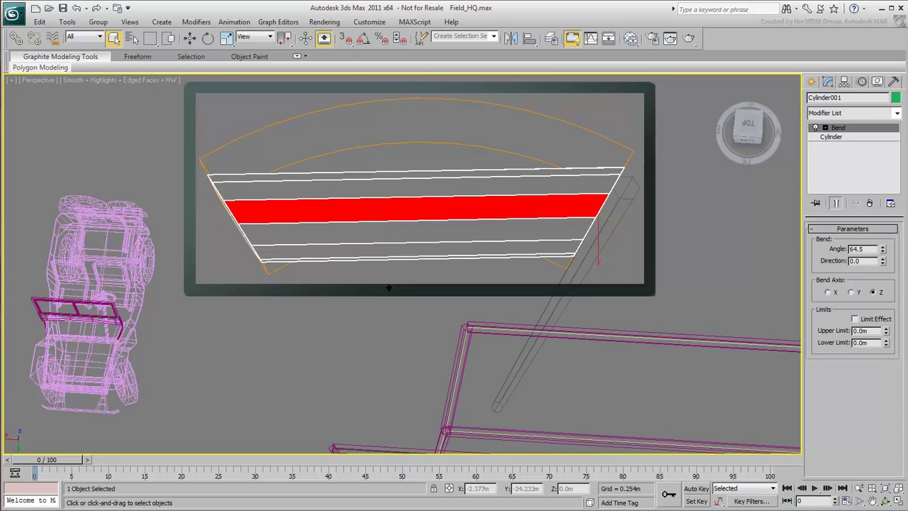
key(F3)
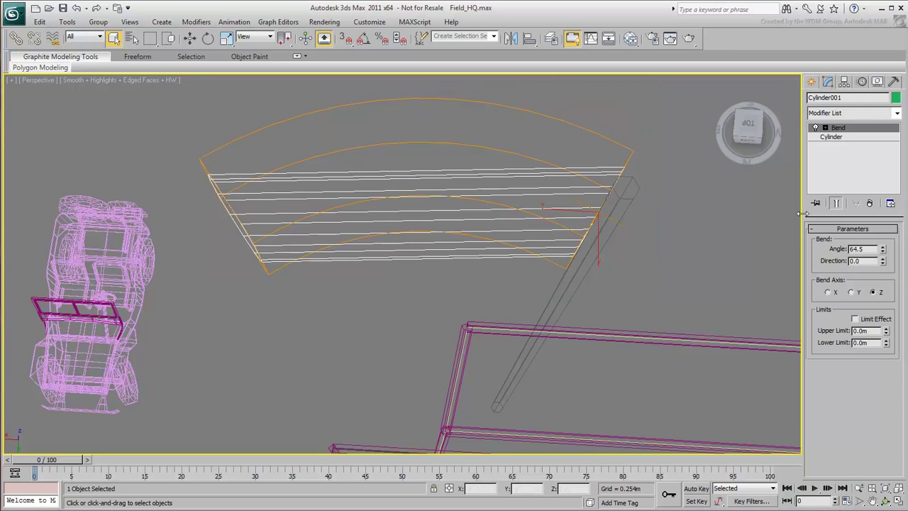
click(832, 137)
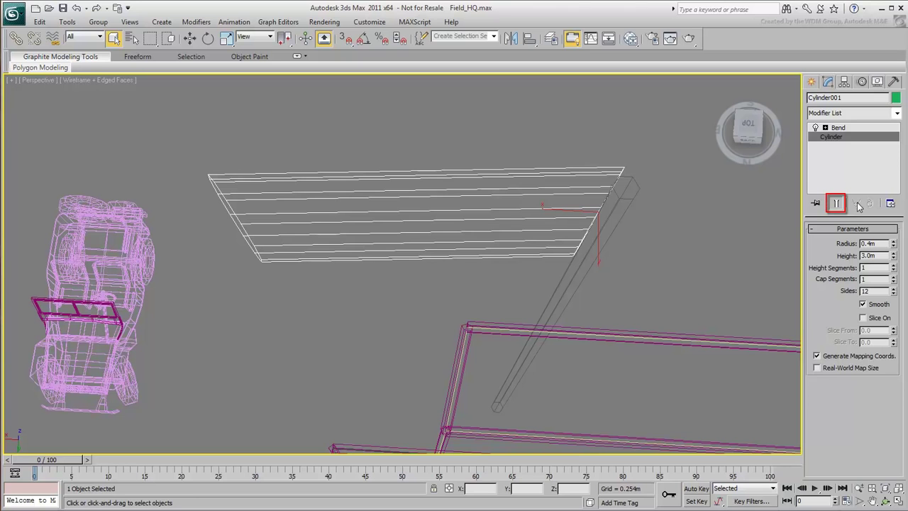
click(894, 265)
click(894, 265)
click(894, 265)
click(894, 265)
click(894, 265)
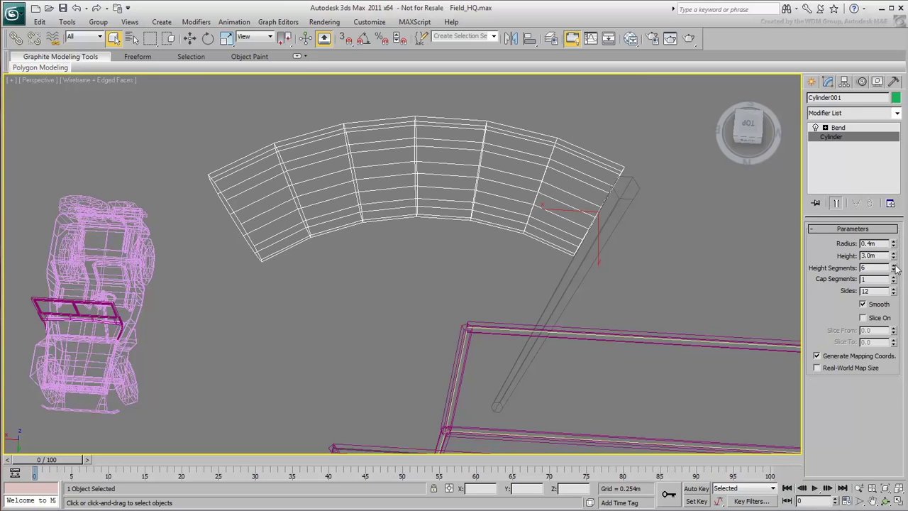
click(895, 265)
click(894, 265)
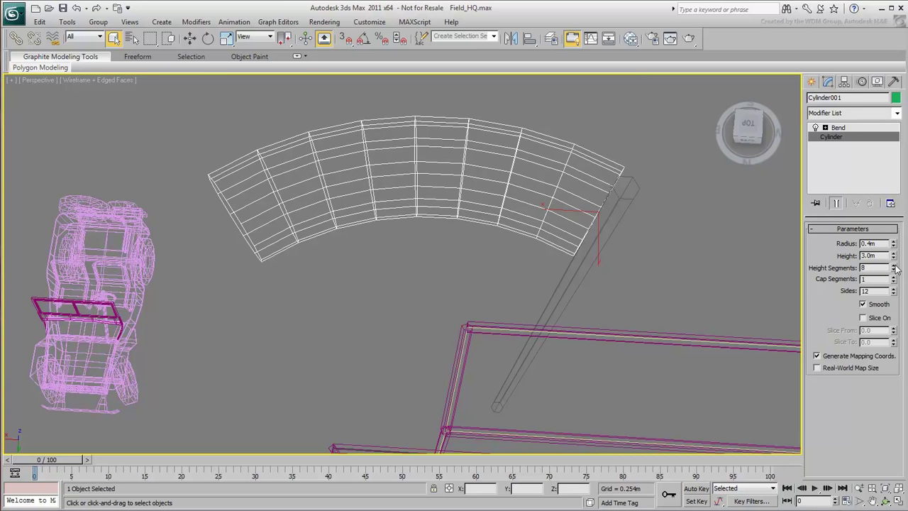
click(894, 271)
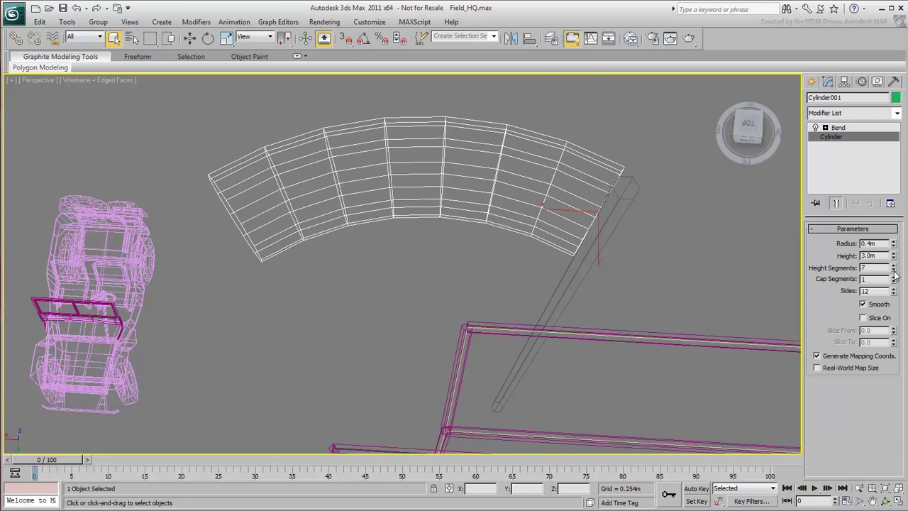
key(F3)
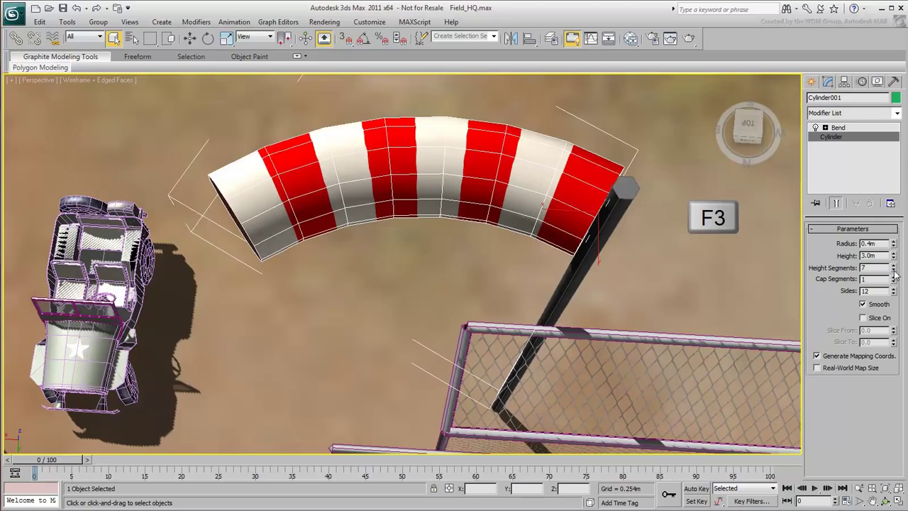
Set the Bend modifier's direction to 90 and its angle to 40 so the windsock droops.
alt+middle_drag(294, 334, 513, 256)
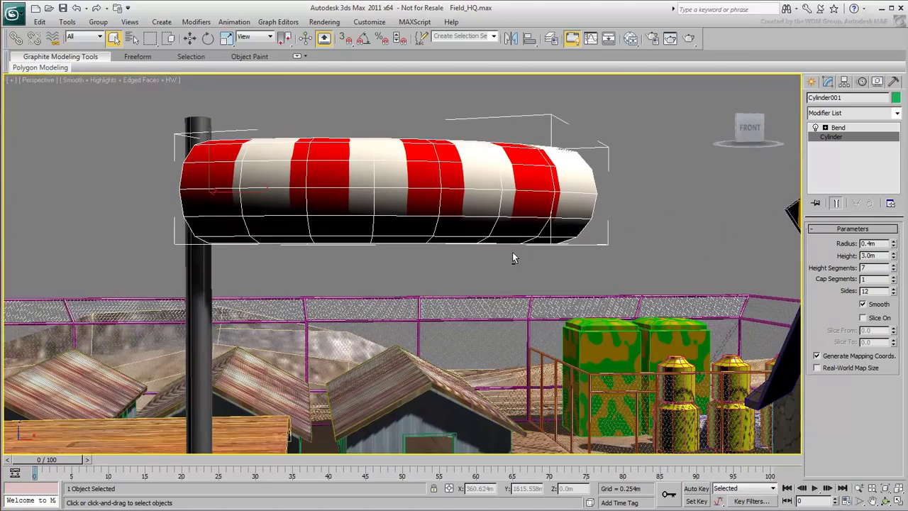
click(838, 128)
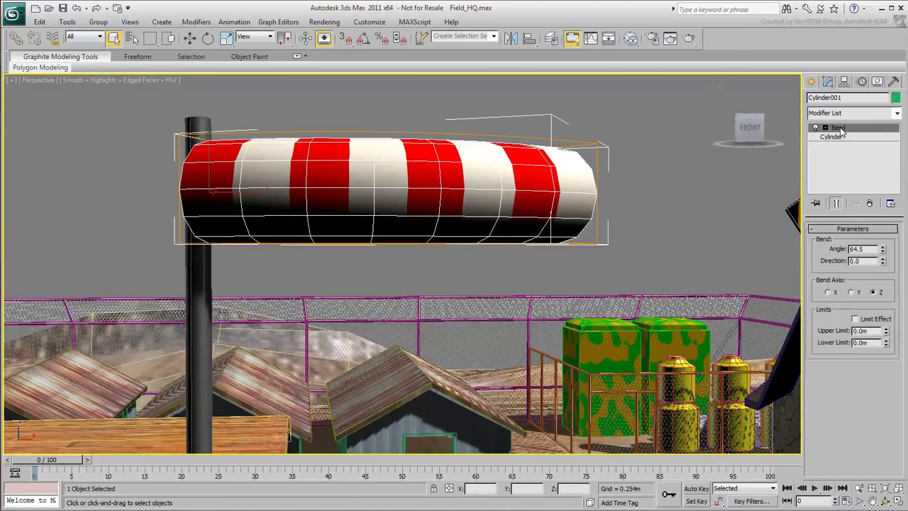
drag(864, 260, 850, 261)
text(90)
key(Return)
drag(872, 250, 850, 249)
text(40)
key(Return)
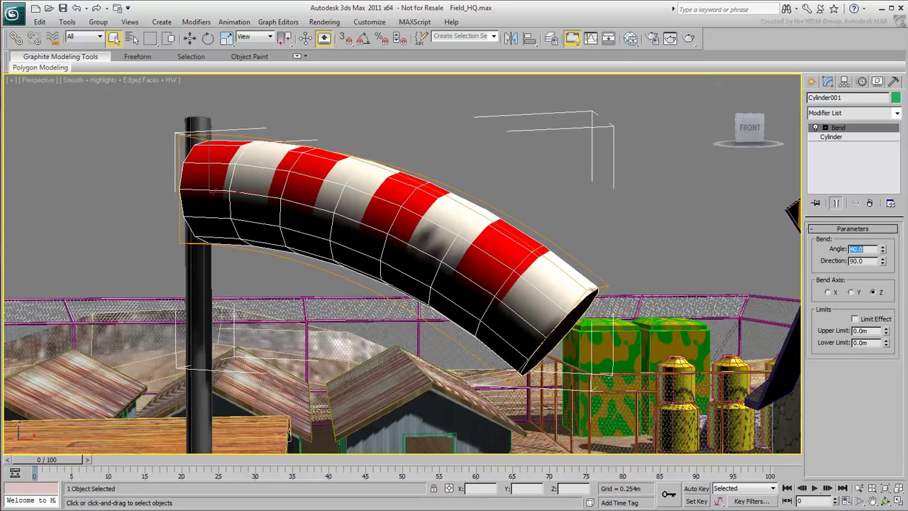
Add a Taper modifier with an amount of -0.6 and place it below Bend in the modifier stack.
scroll(645, 234, down, 2)
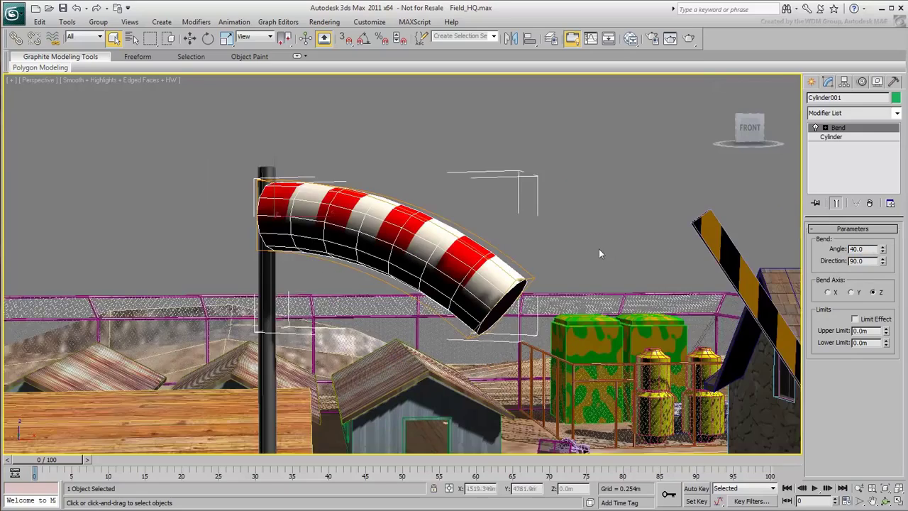
alt+middle_drag(401, 327, 399, 386)
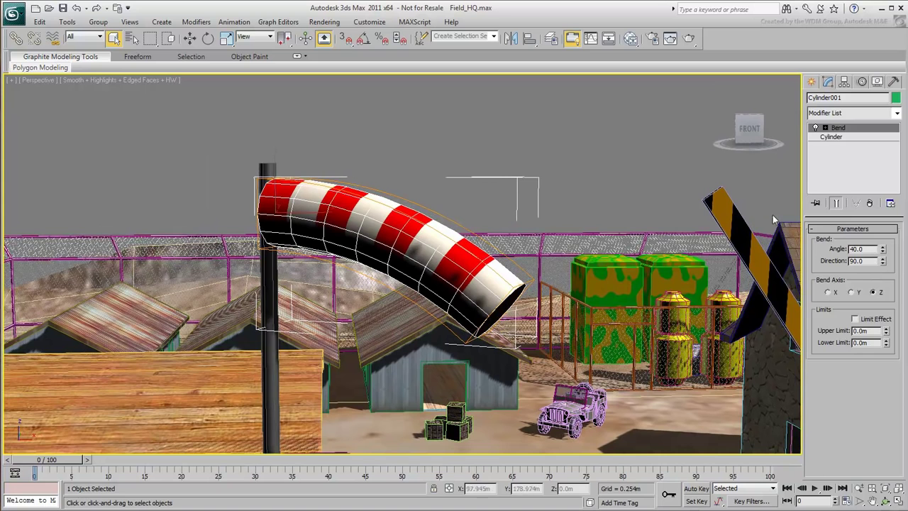
click(898, 114)
scroll(851, 355, down, 15)
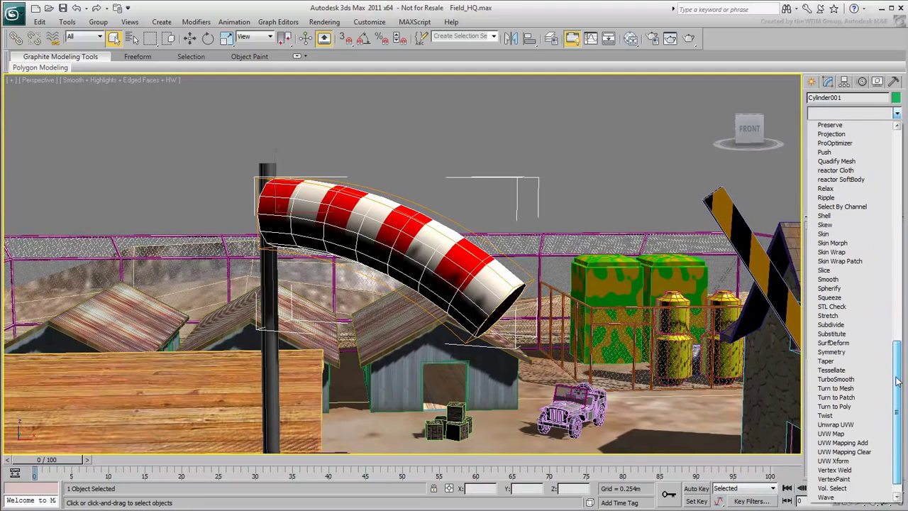
click(849, 362)
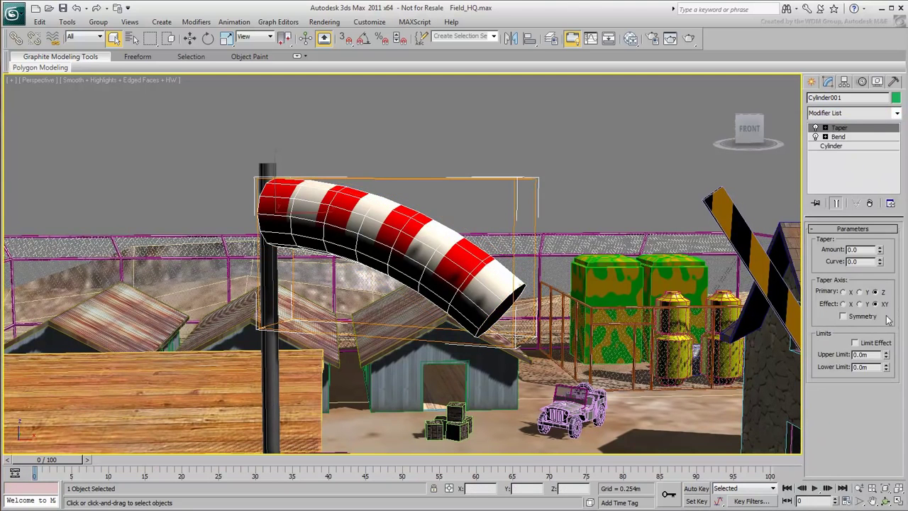
drag(880, 250, 882, 286)
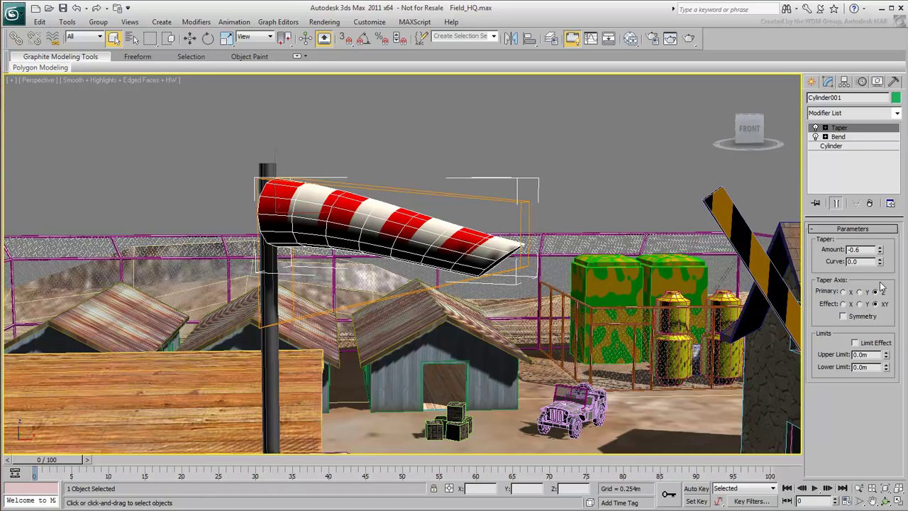
drag(851, 138, 855, 131)
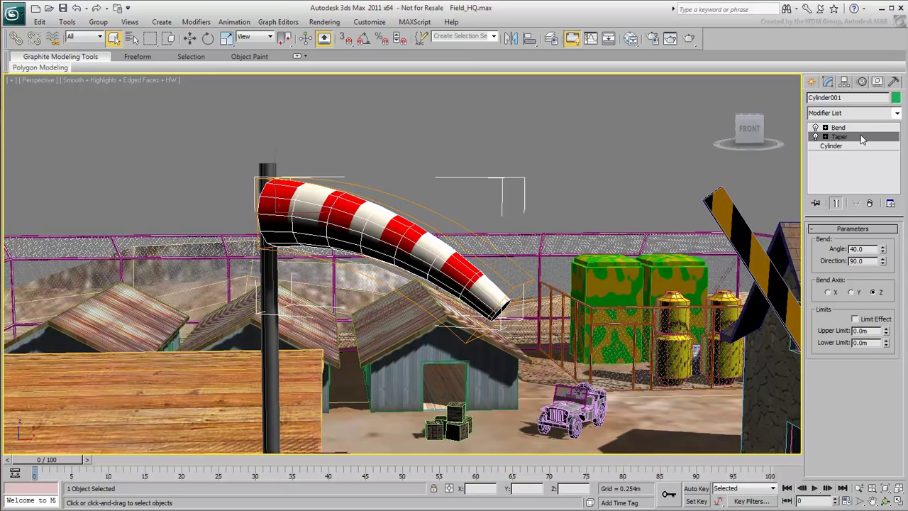
Try a Twist modifier with an angle of 117 on top of the stack, and remove it.
click(897, 113)
drag(898, 129, 898, 355)
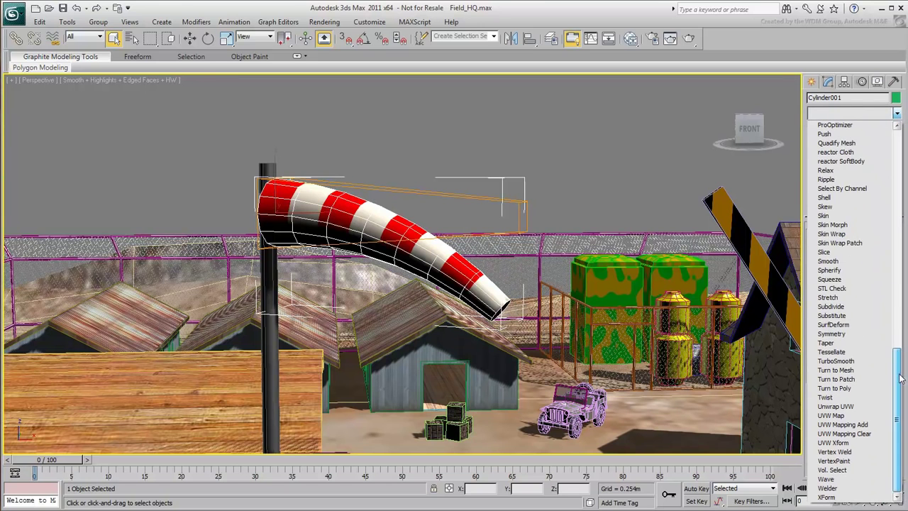
click(826, 397)
drag(859, 141, 862, 131)
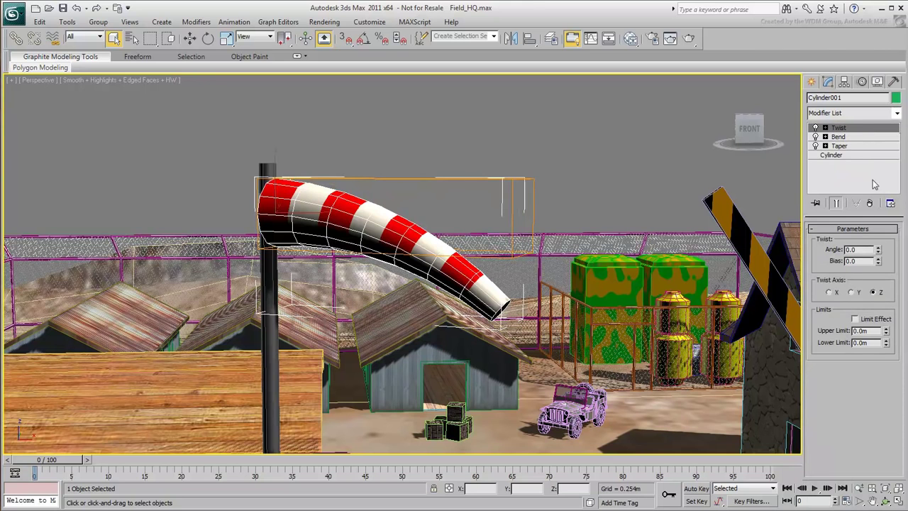
drag(879, 249, 858, 113)
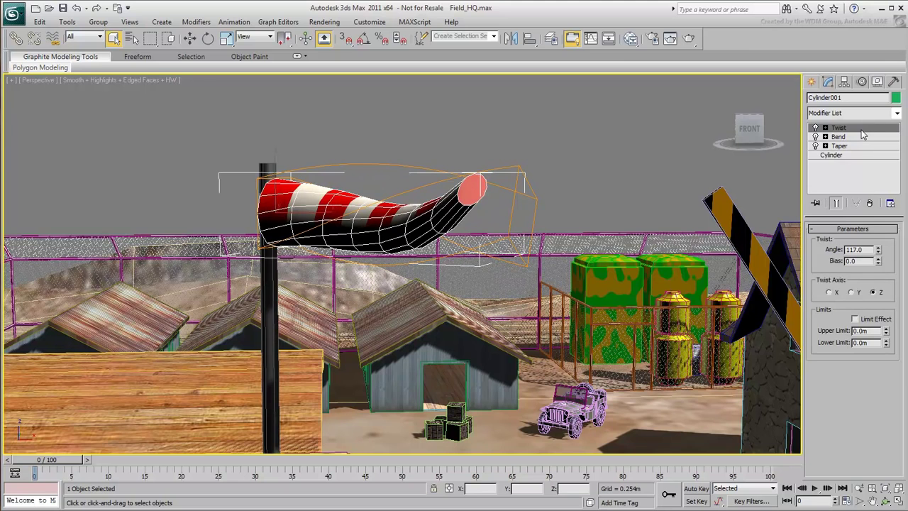
key(w)
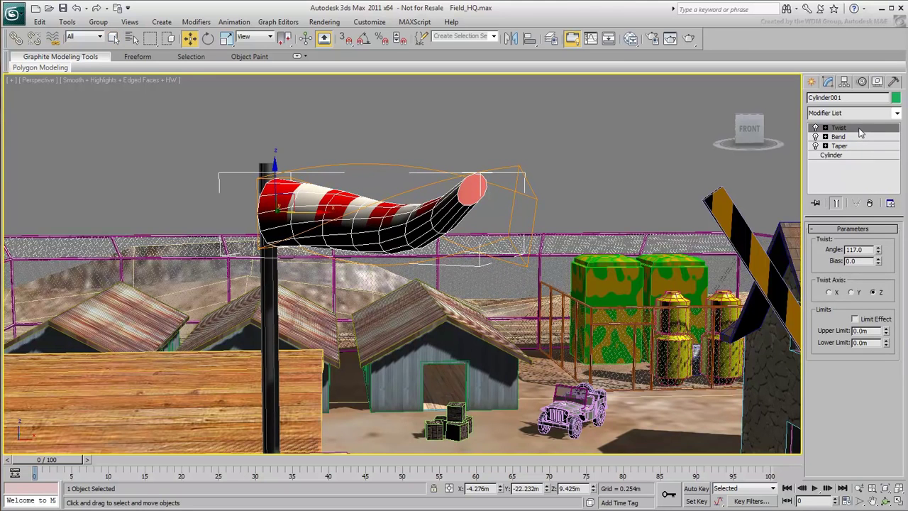
click(870, 205)
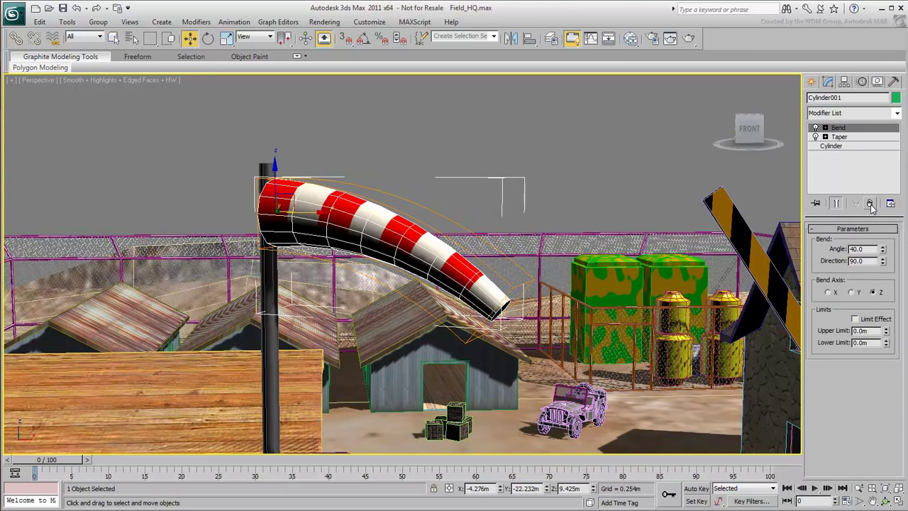
Create a sphere with a radius of about 1.56 m on the ground between the wire-mesh fence and the jeep.
click(633, 217)
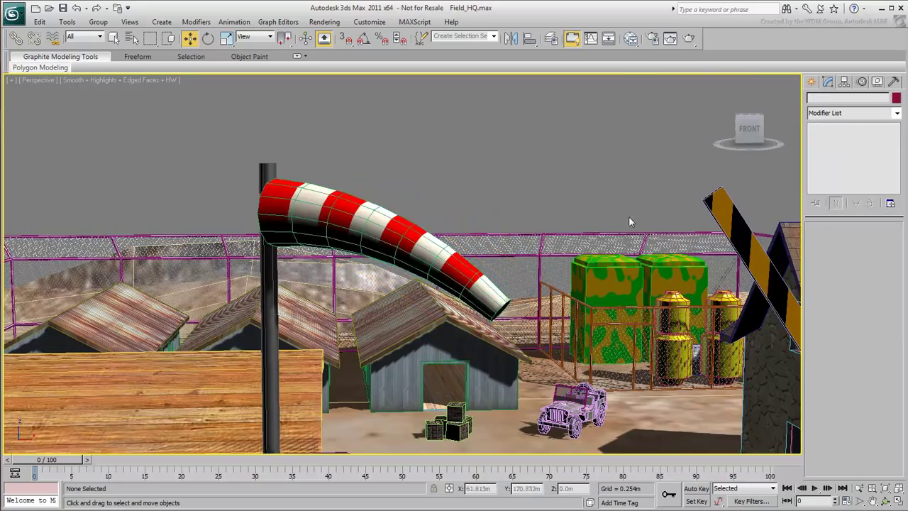
scroll(633, 217, up, 5)
middle_drag(566, 220, 539, 202)
click(813, 81)
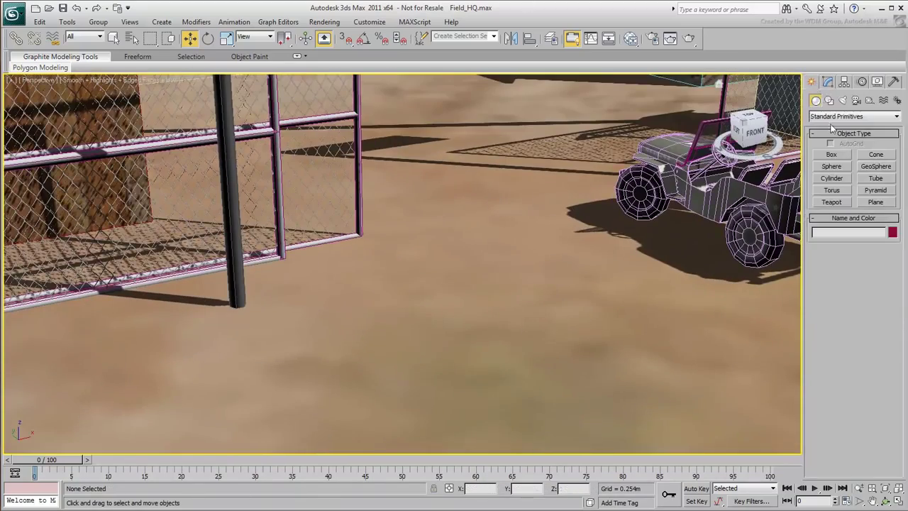
click(843, 167)
drag(409, 283, 519, 320)
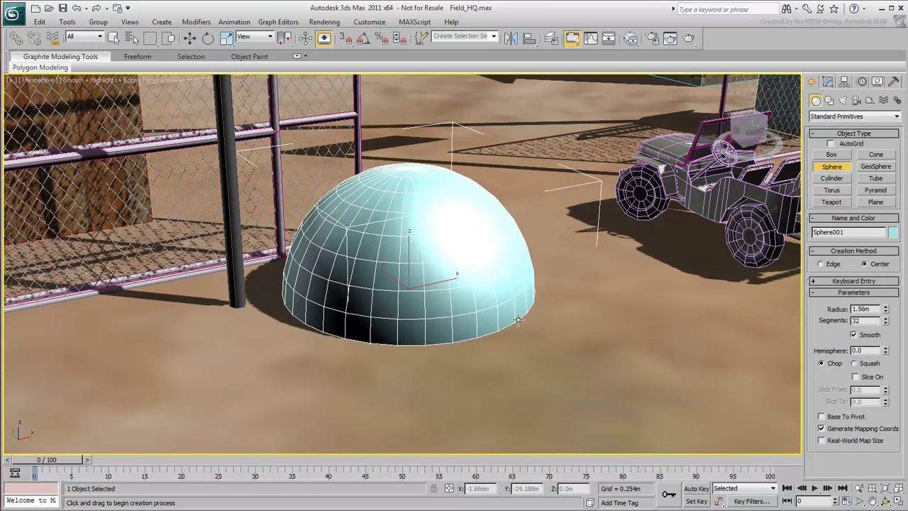
Apply the Terrain material to the sphere and close the Slate Material Editor.
click(631, 39)
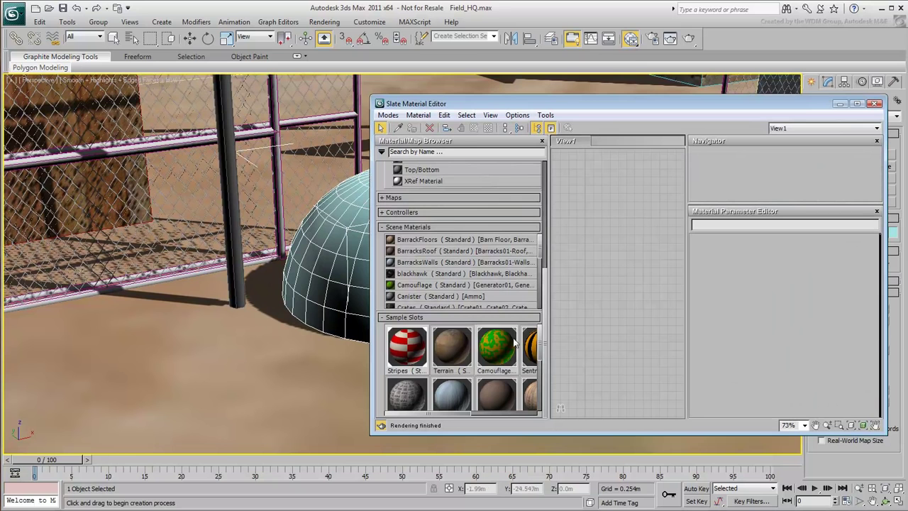
drag(334, 267, 333, 267)
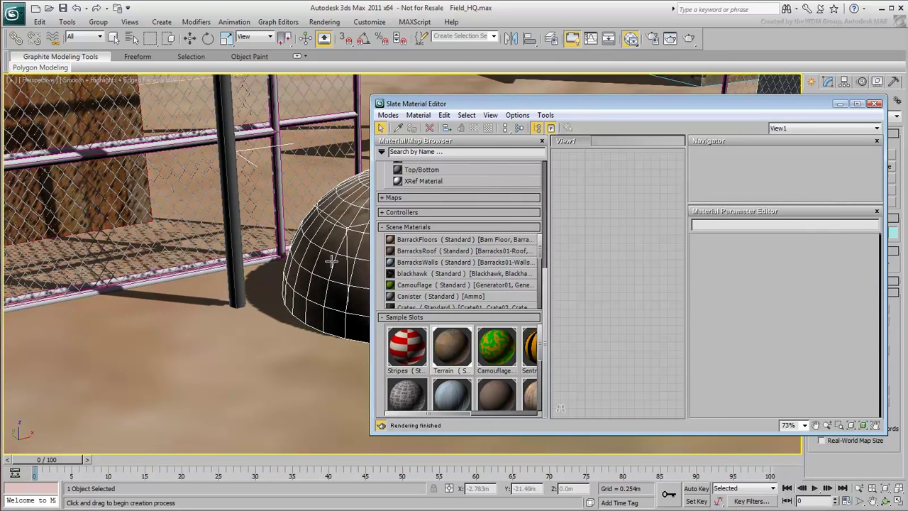
click(876, 104)
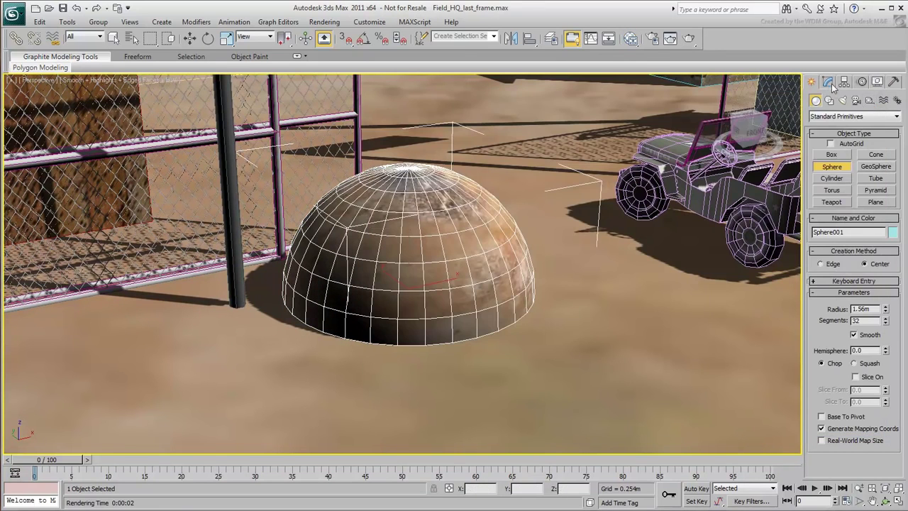
Set the sphere's segments to 64.
click(829, 83)
drag(869, 257, 843, 256)
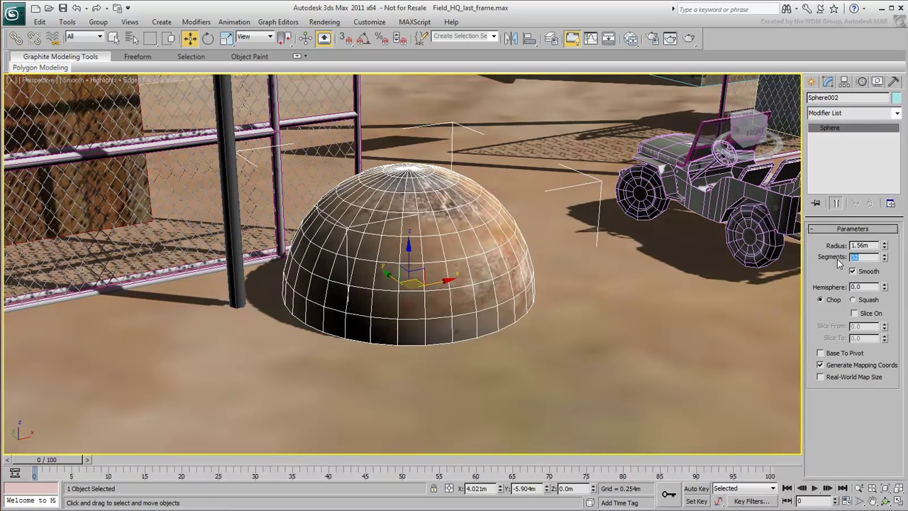
text(64)
key(Return)
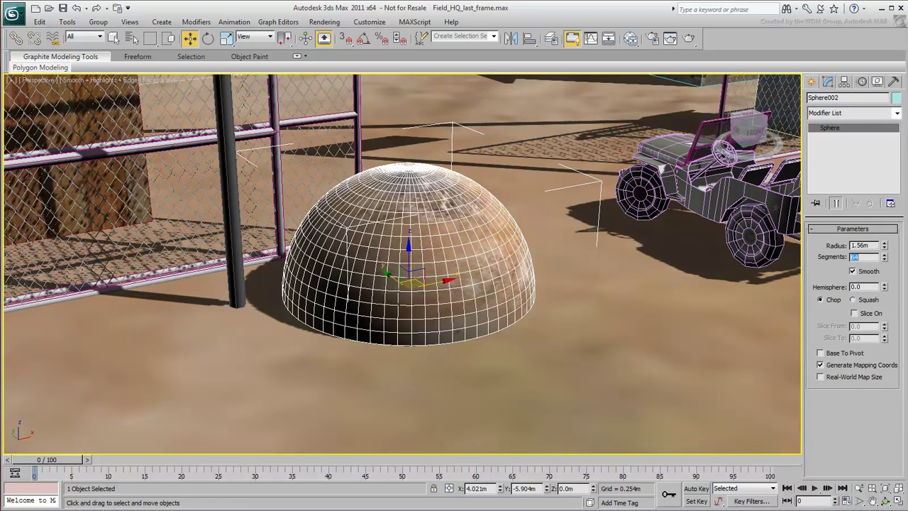
Add a Noise modifier to the sphere.
click(897, 113)
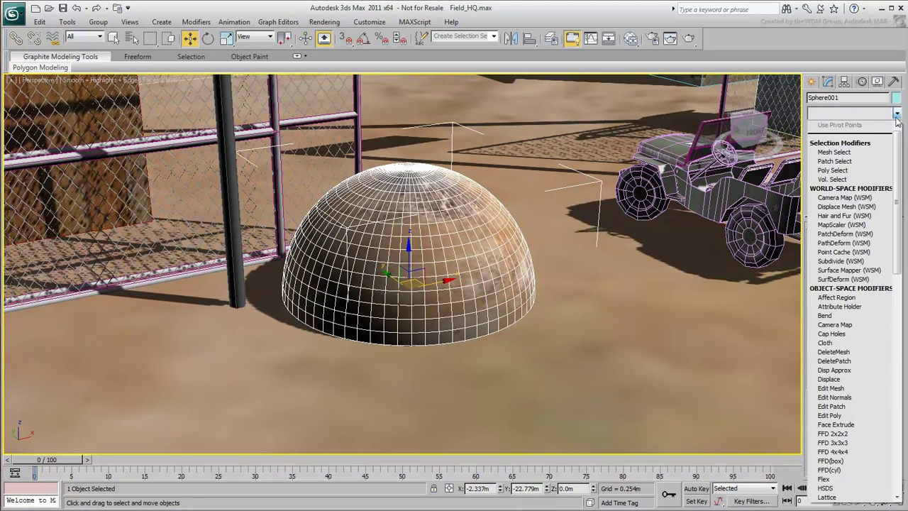
scroll(898, 291, down, 10)
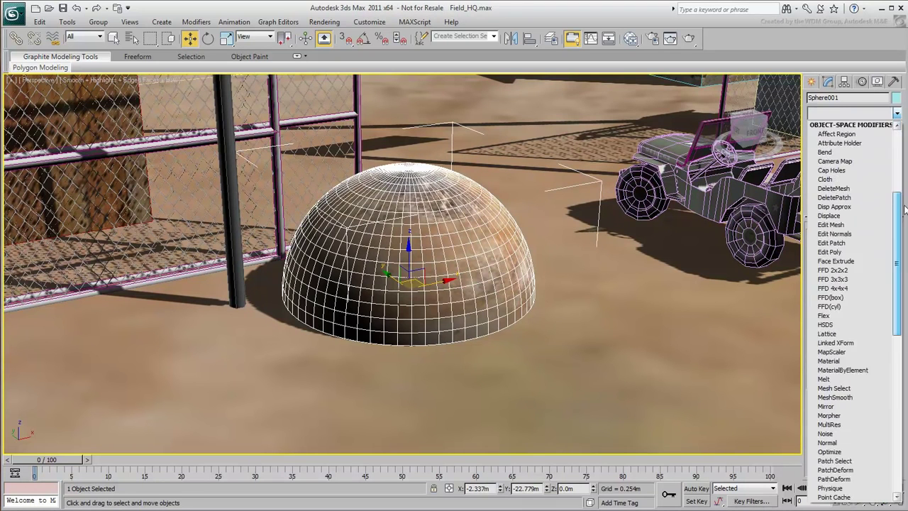
scroll(898, 291, down, 1)
click(858, 181)
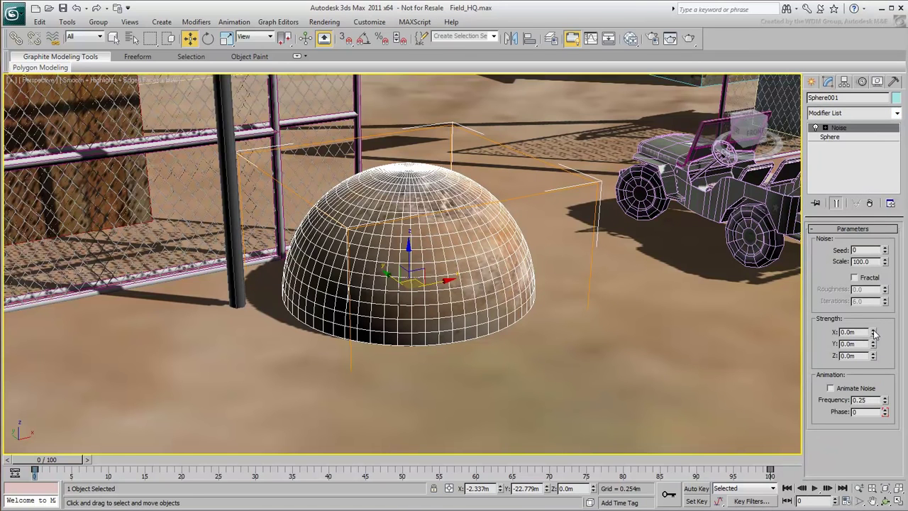
Set the Noise modifier's strength to 0.5 m in X, Y and Z.
drag(865, 331, 835, 332)
text(1.5)
key(Return)
key(Tab)
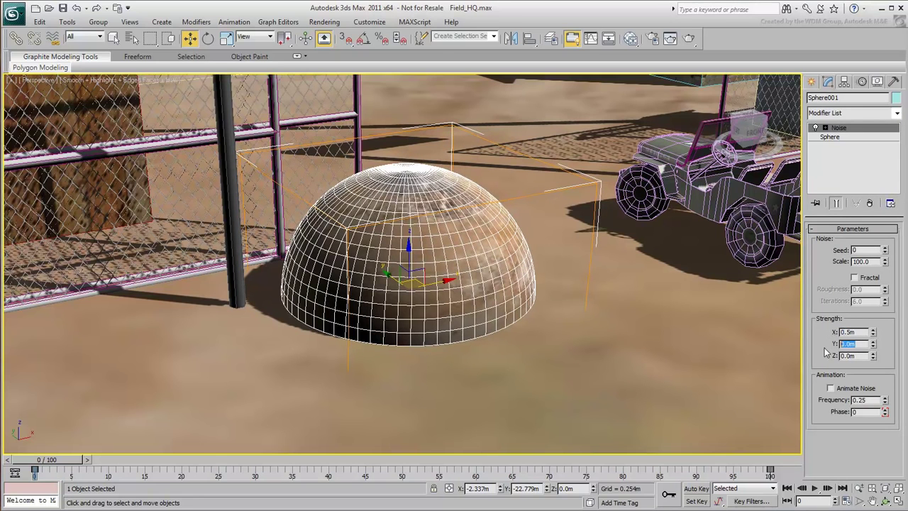
text(0.5)
key(Return)
key(Tab)
text(0.5)
key(Return)
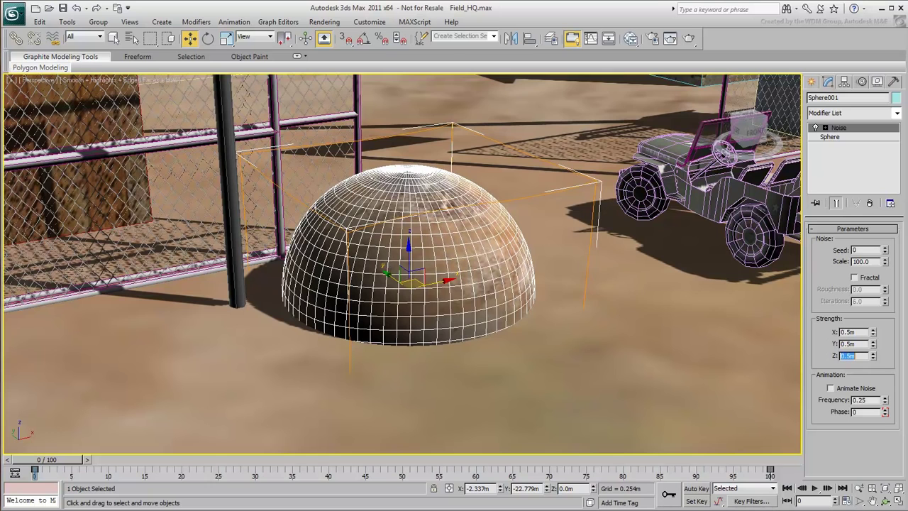
Enable Fractal on the sphere's Noise modifier, hide the edged faces and deselect the rock.
click(856, 278)
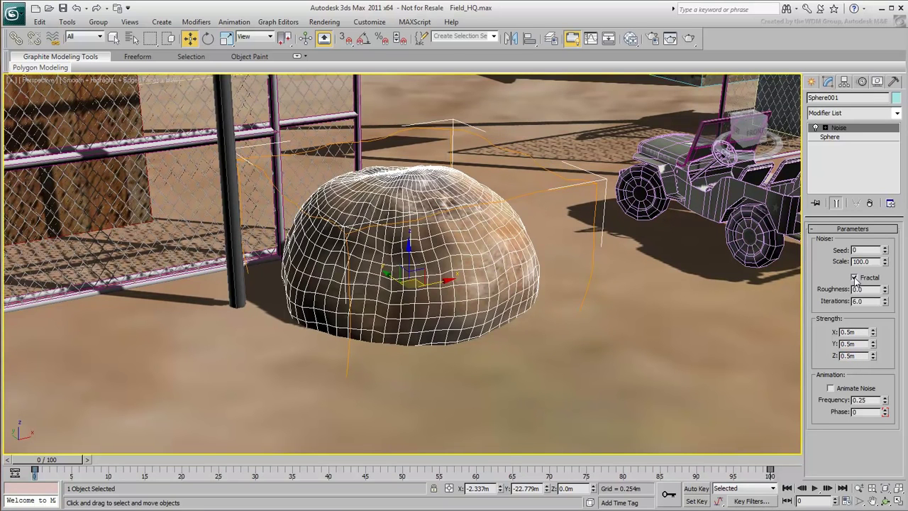
key(F4)
click(734, 367)
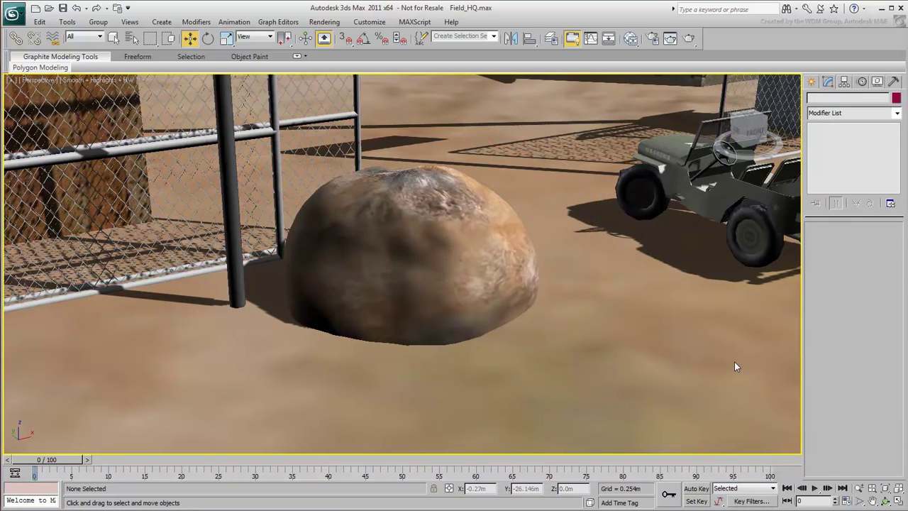
Select the star flag on the pole beside the stone house and add a Skew modifier to it.
alt+middle_drag(736, 363, 537, 197)
click(534, 201)
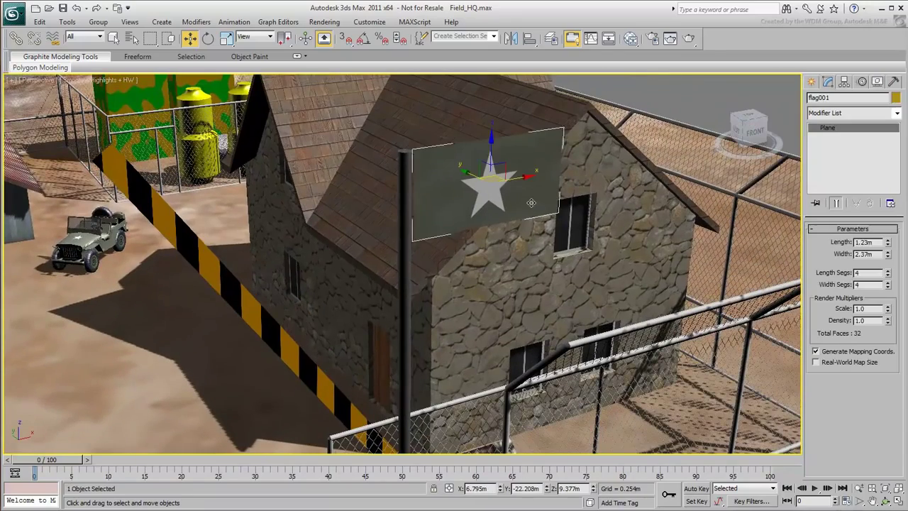
click(898, 113)
drag(897, 131, 896, 318)
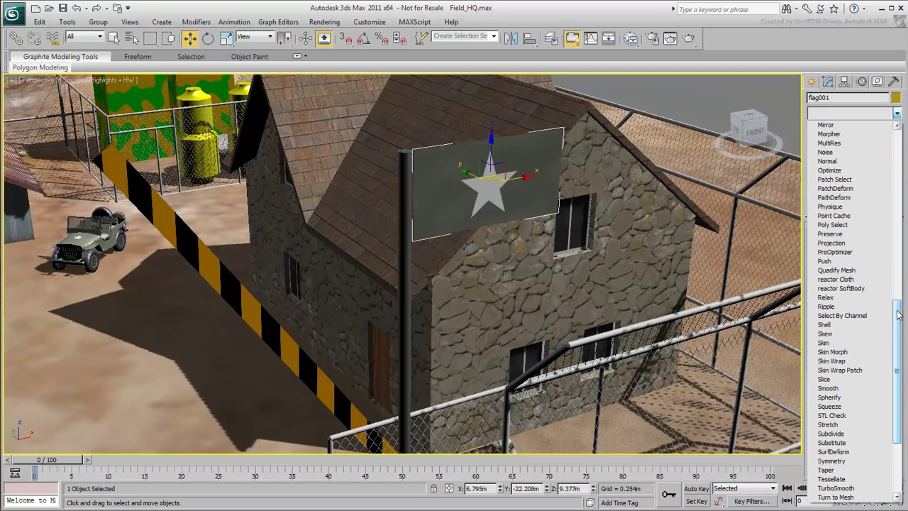
click(857, 338)
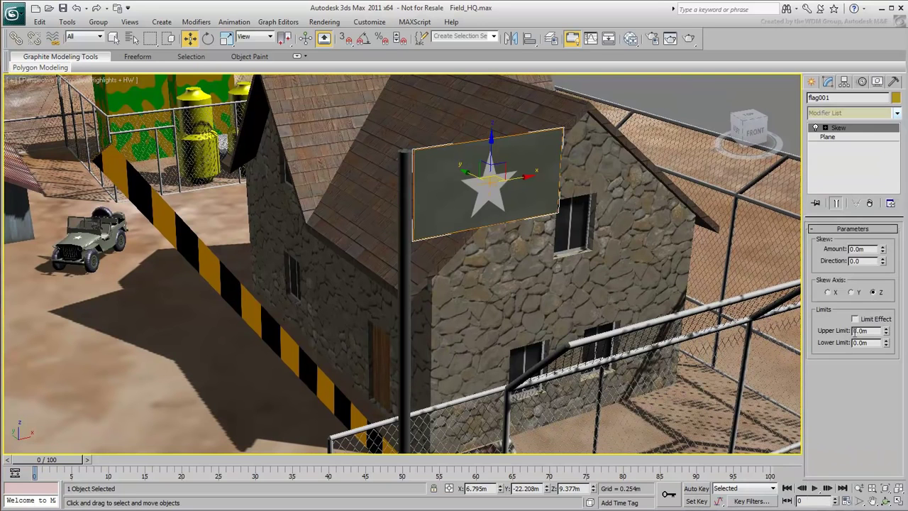
Set the flag's Skew direction to 90, its axis to X and its amount to 0.5 m.
click(856, 261)
text(90)
key(Return)
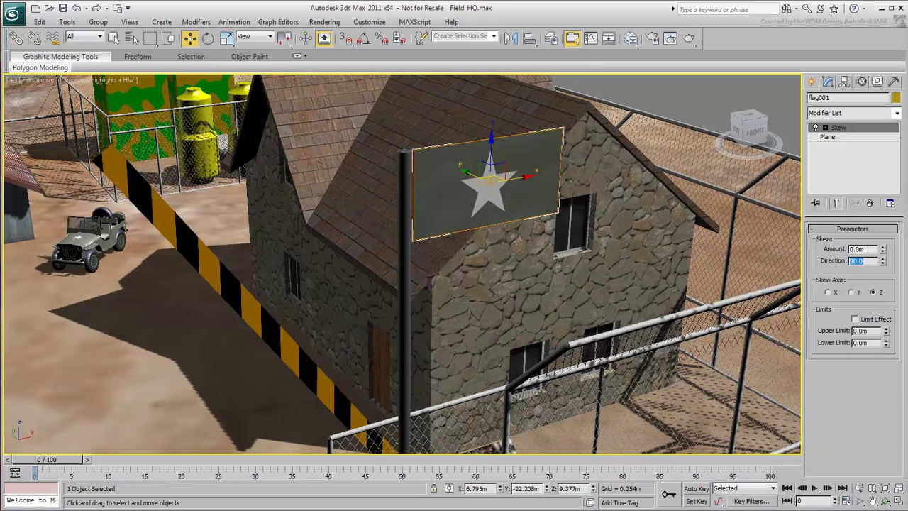
click(828, 293)
double_click(862, 250)
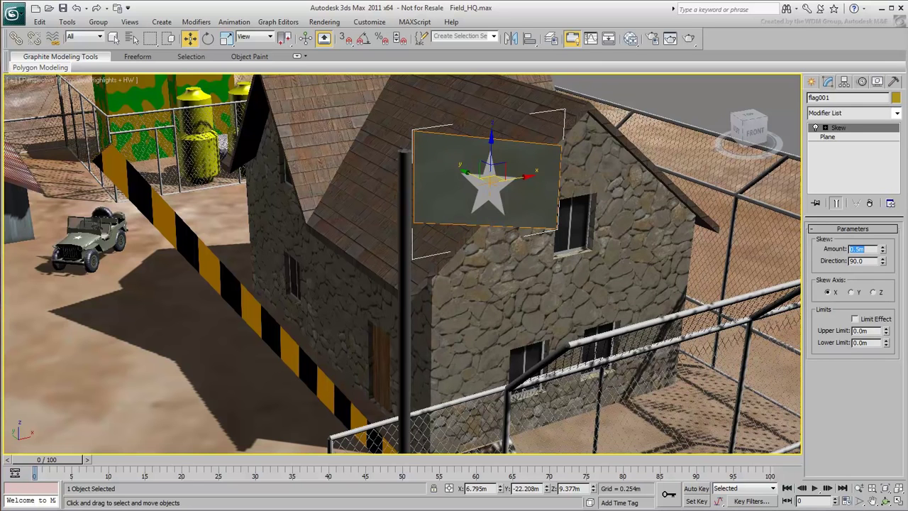
Move the Skew modifier's center along X to the flag's edge at the pole.
click(826, 128)
click(848, 146)
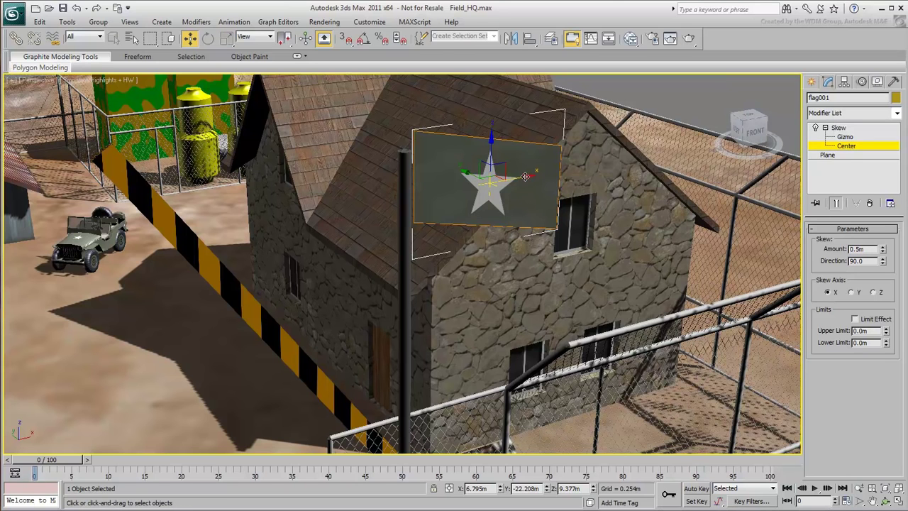
drag(525, 176, 448, 202)
alt+middle_drag(568, 264, 543, 239)
Add a Ripple modifier to the flag, placed between the base Plane and the Skew modifier.
click(837, 155)
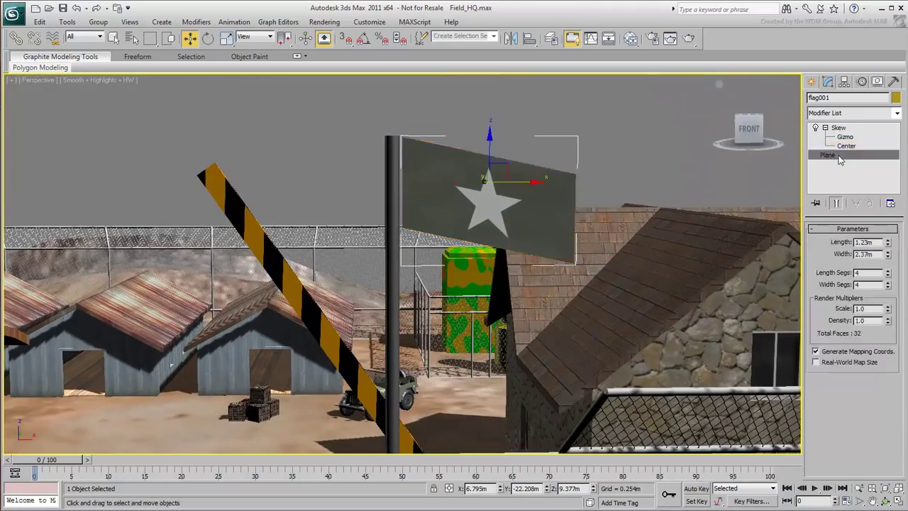
click(897, 114)
drag(896, 149, 893, 294)
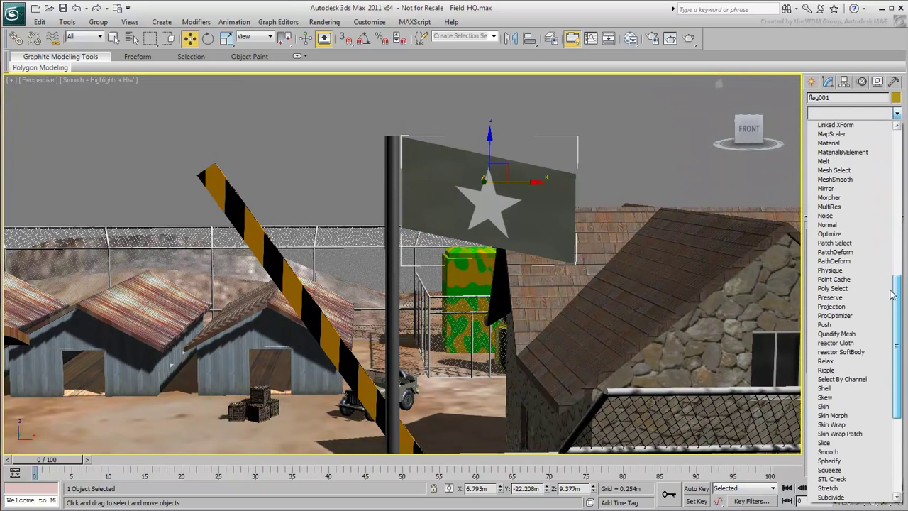
click(838, 373)
Set the Ripple modifier's Amplitude 1 and Amplitude 2 to 1 m.
click(862, 252)
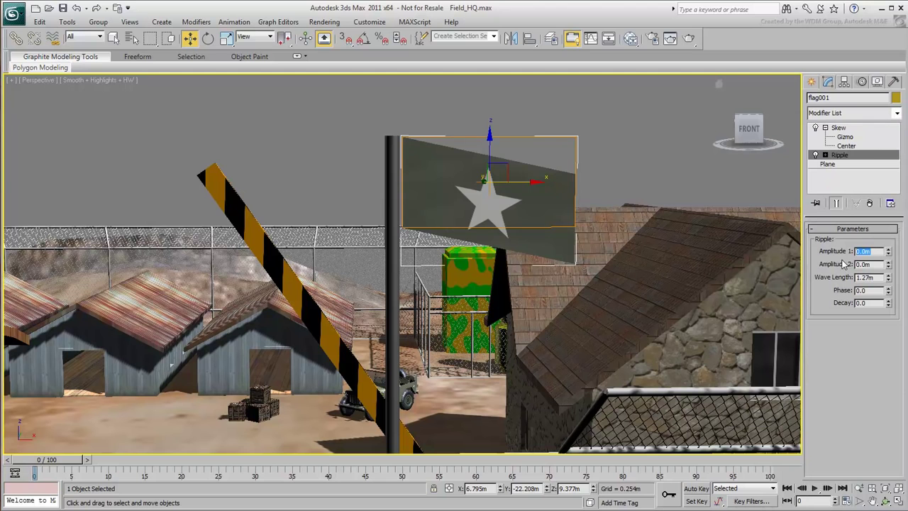
text(1)
key(Return)
click(866, 264)
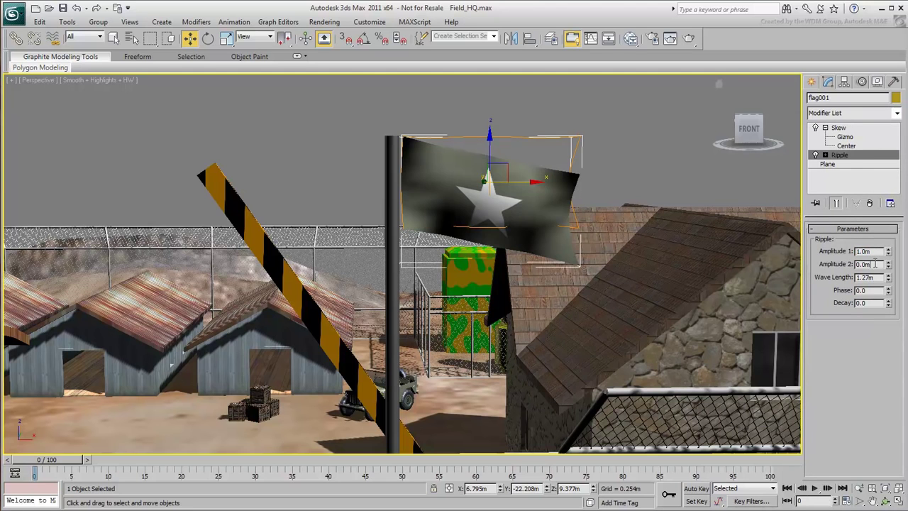
text(1)
key(Return)
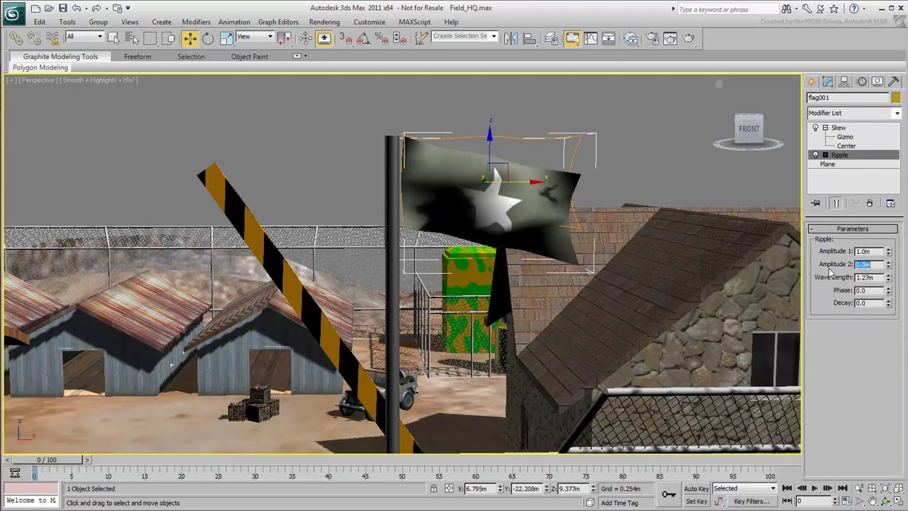
Show edged faces and set the flag's base Plane to 12 length segments and 24 width segments.
alt+middle_drag(492, 218, 511, 219)
key(F4)
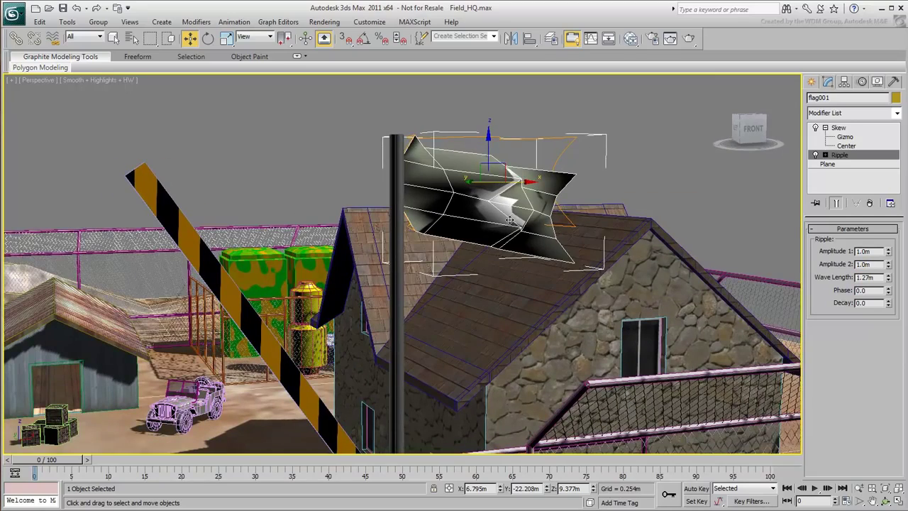
key(F4)
alt+middle_drag(510, 221, 511, 225)
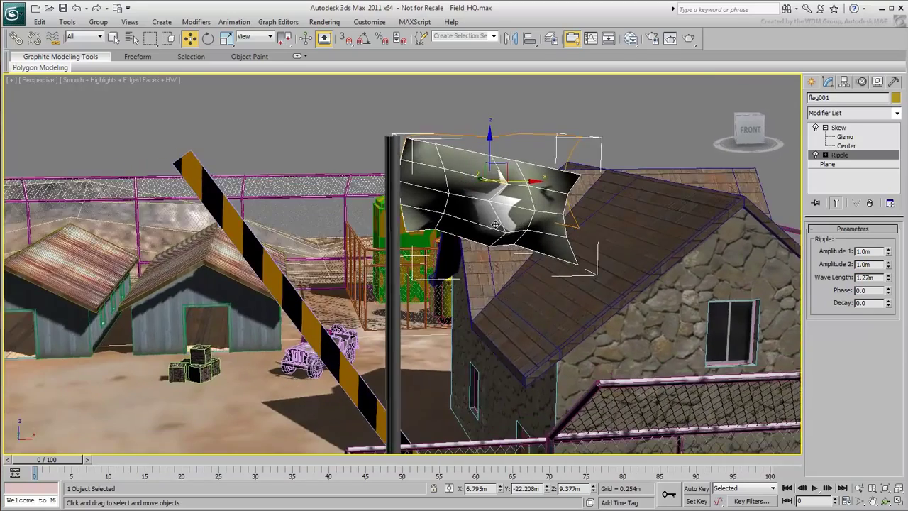
click(854, 165)
double_click(868, 273)
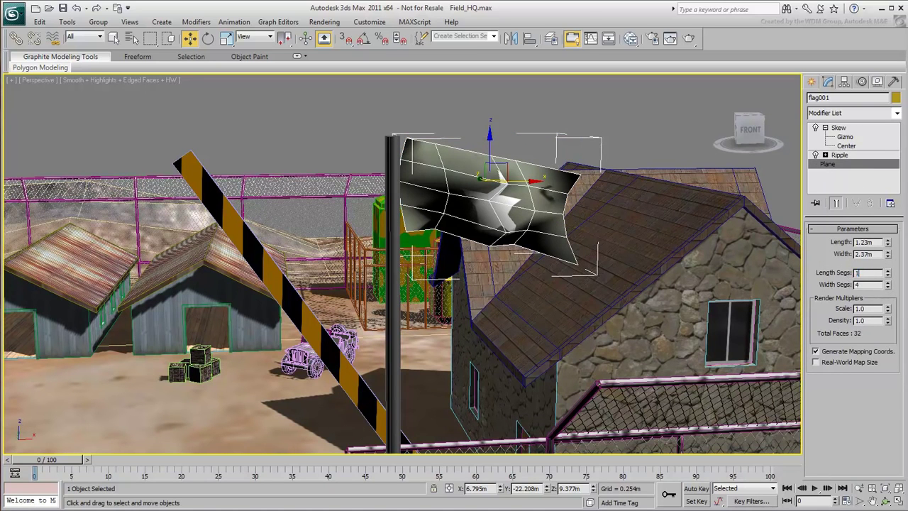
text(12)
key(Return)
double_click(857, 285)
text(24)
key(Return)
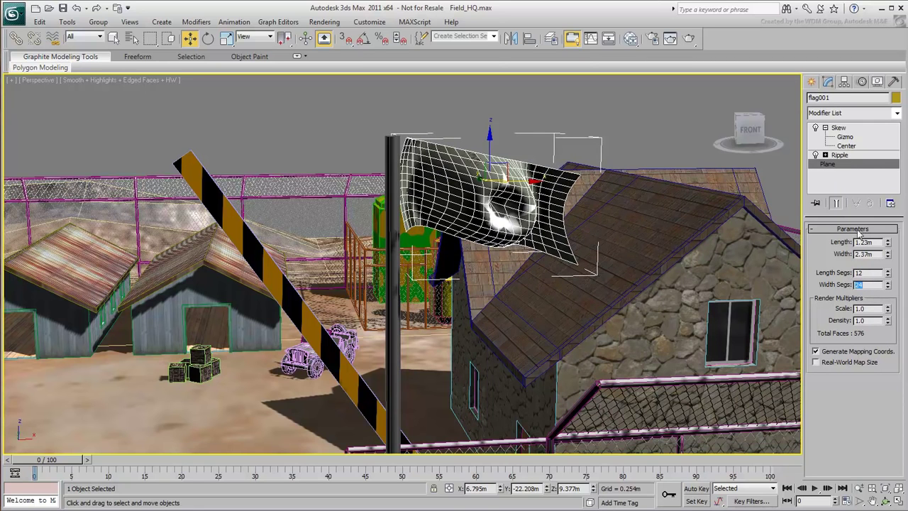
Set the Ripple phase to 0.6 and move its center along X to about 10.73 m, beyond the flag's free end.
click(862, 155)
mouse_move(887, 292)
mouse_down()
mouse_move(881, 277)
mouse_move(887, 290)
mouse_up()
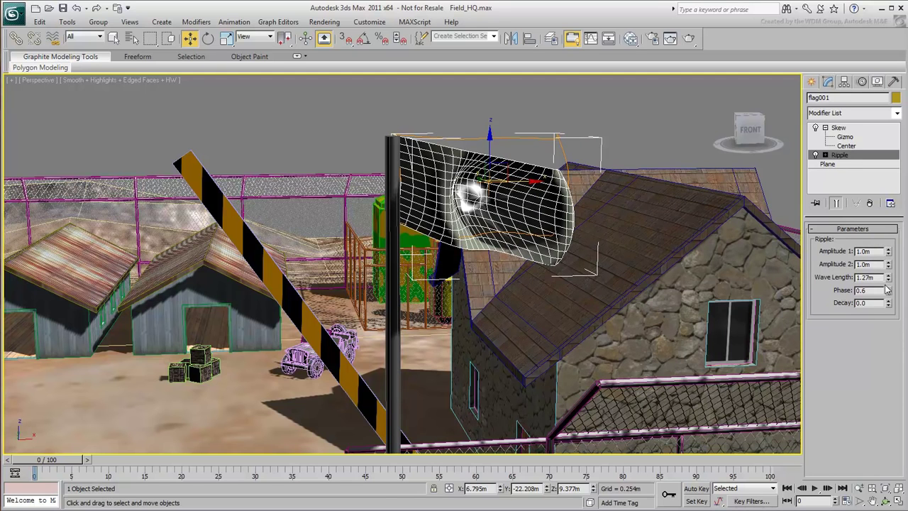
click(827, 156)
click(856, 175)
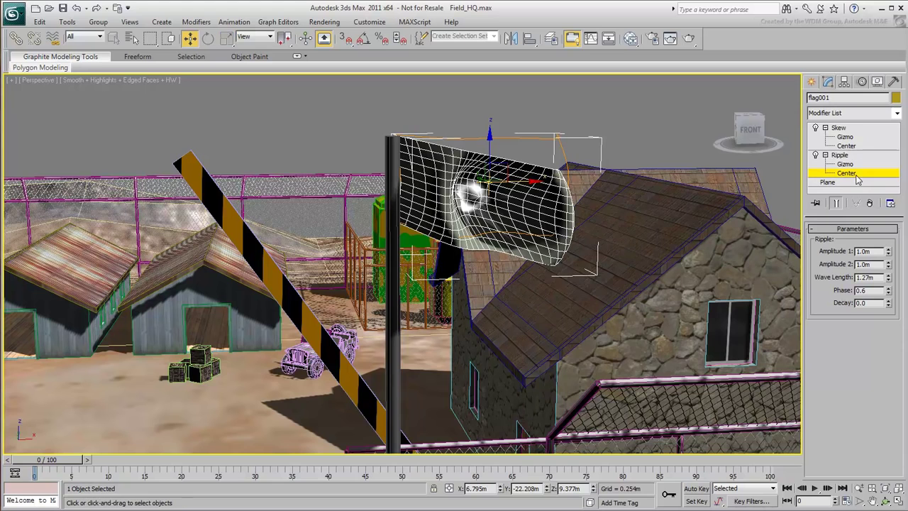
drag(536, 180, 761, 177)
Set the Ripple modifier's Amplitude 1 and Amplitude 2 to 0.1 m.
double_click(862, 251)
text(0.1)
key(Return)
key(Tab)
text(0.1)
key(Return)
Set the Ripple wave length to 1.5 m and vary its phase to 28.8 to check the waving motion.
double_click(867, 279)
text(1)
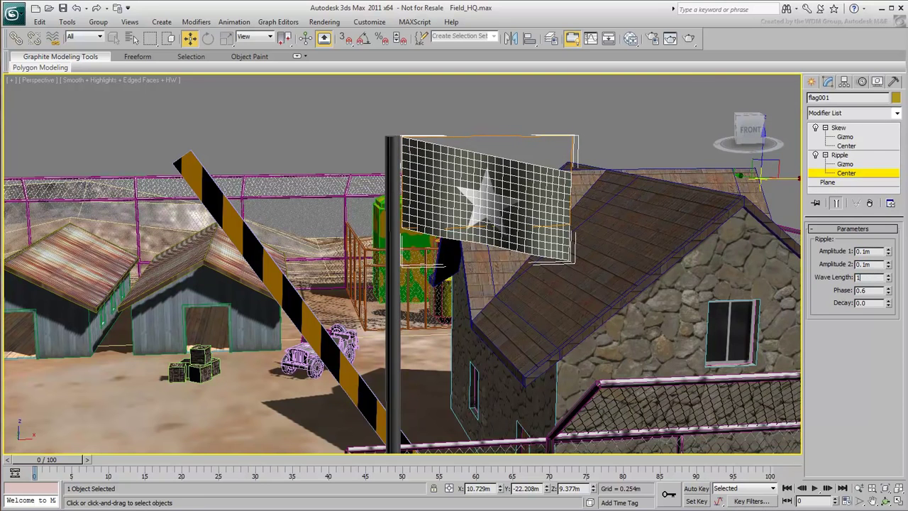
text(.5)
key(Return)
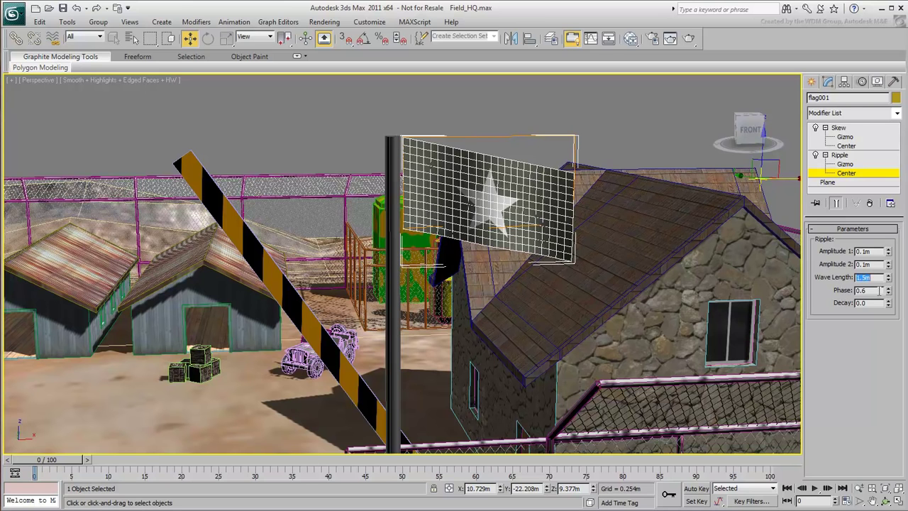
drag(891, 292, 880, 127)
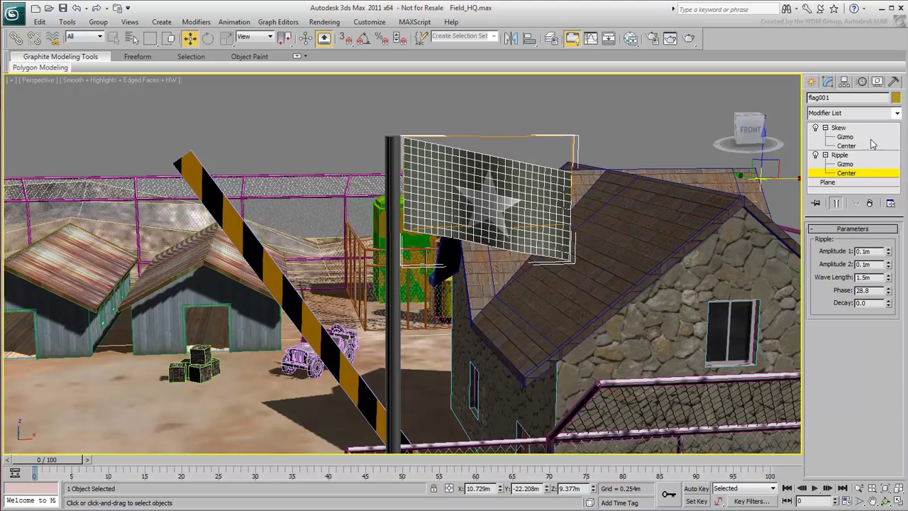
Leave the flag's Ripple center level and select the red-and-white windsock cylinder instead.
click(885, 156)
click(600, 146)
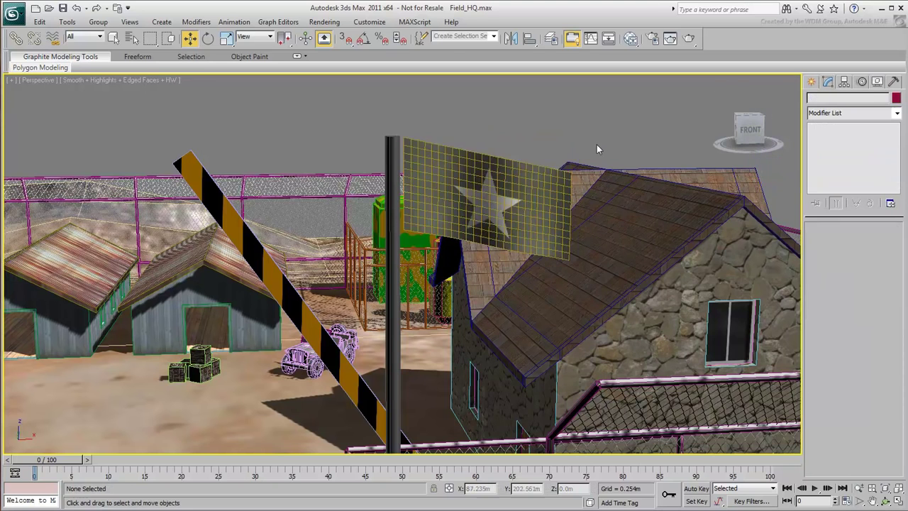
middle_drag(87, 134, 590, 130)
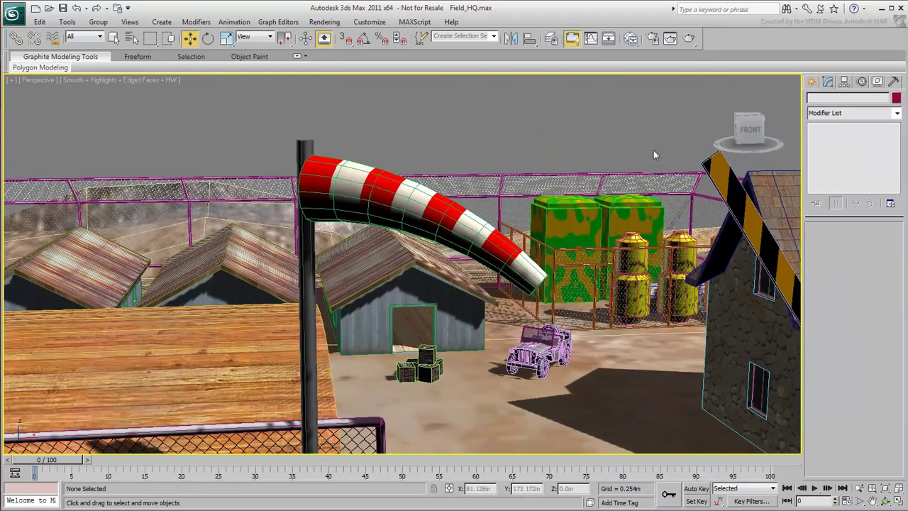
click(387, 184)
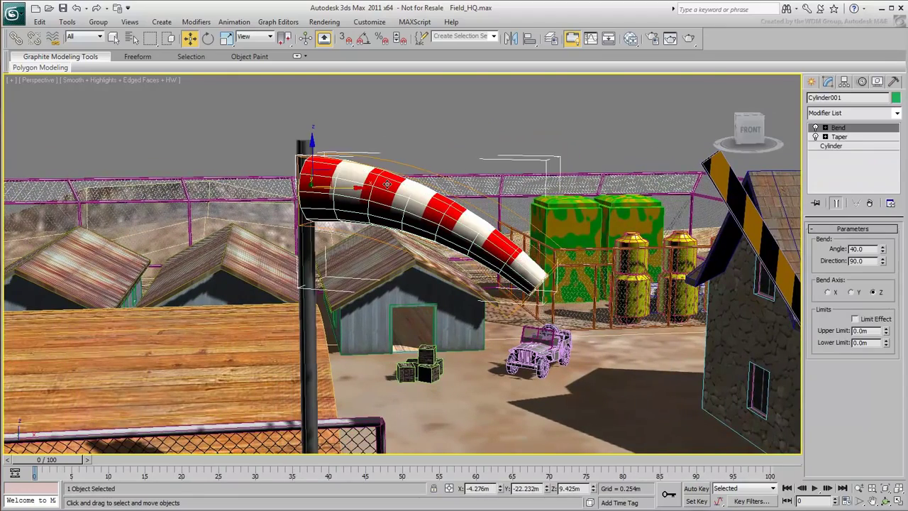
Try collapsing the windsock's entire modifier stack with Collapse All, accept the warning, and undo the collapse.
right_click(859, 143)
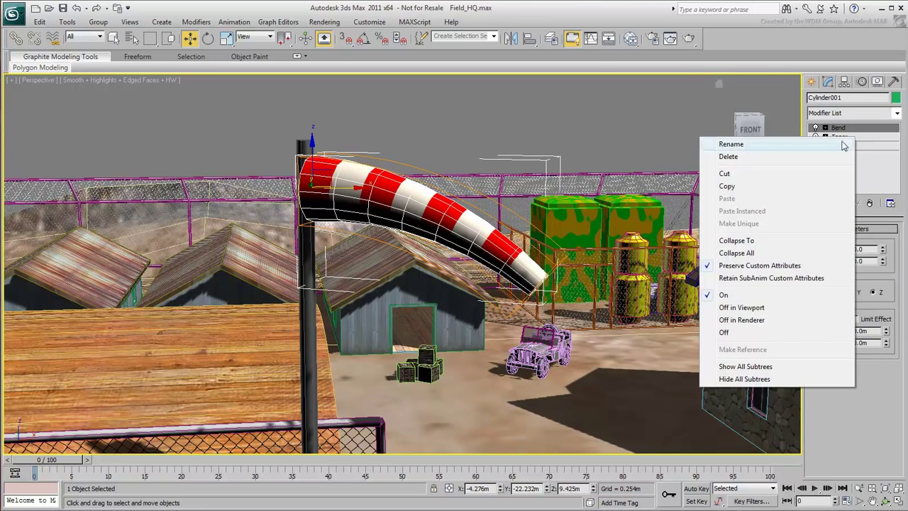
click(810, 254)
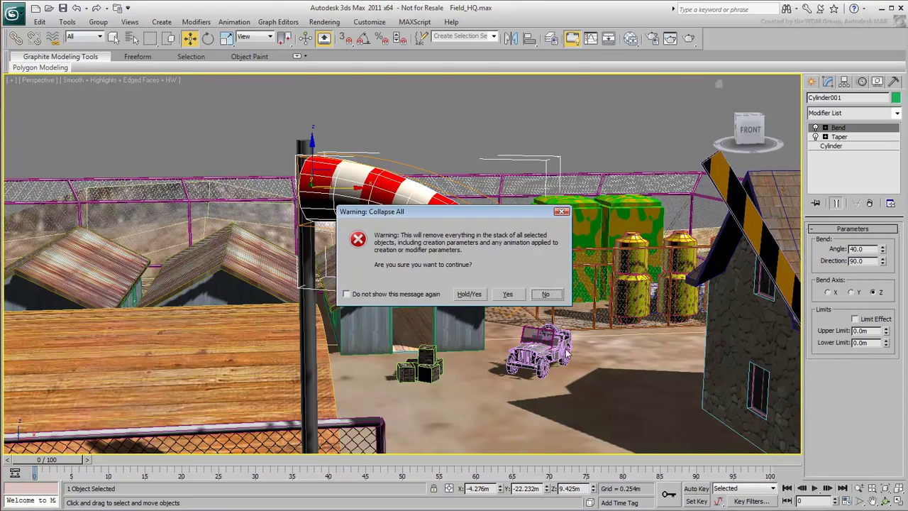
click(511, 292)
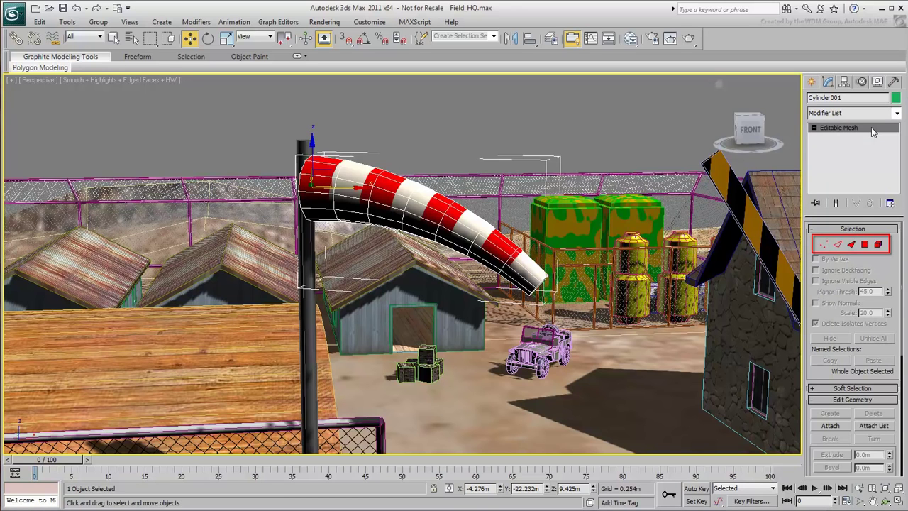
key(ctrl+z)
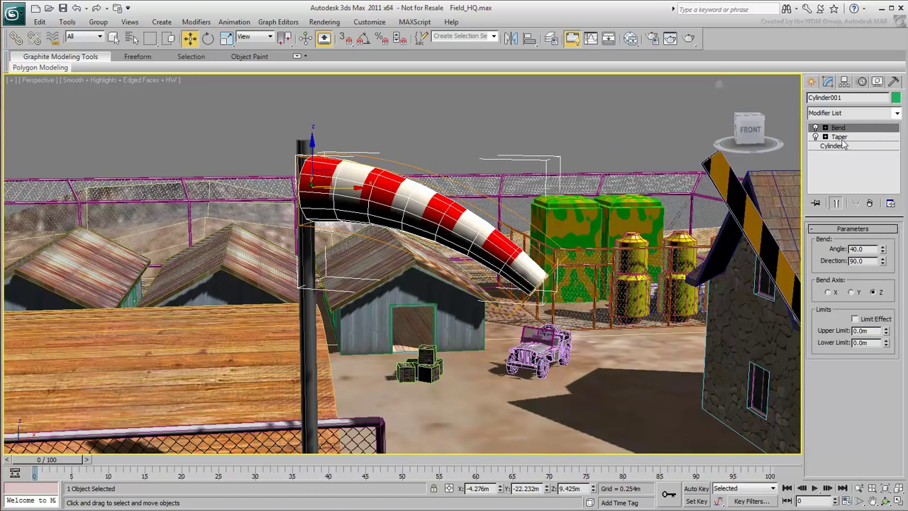
Convert the windsock to an Editable Poly.
right_click(347, 181)
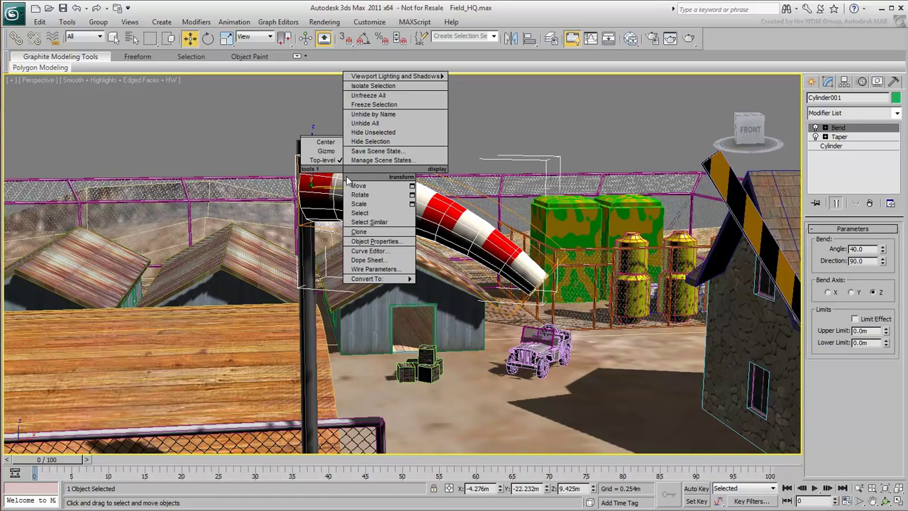
mouse_move(370, 282)
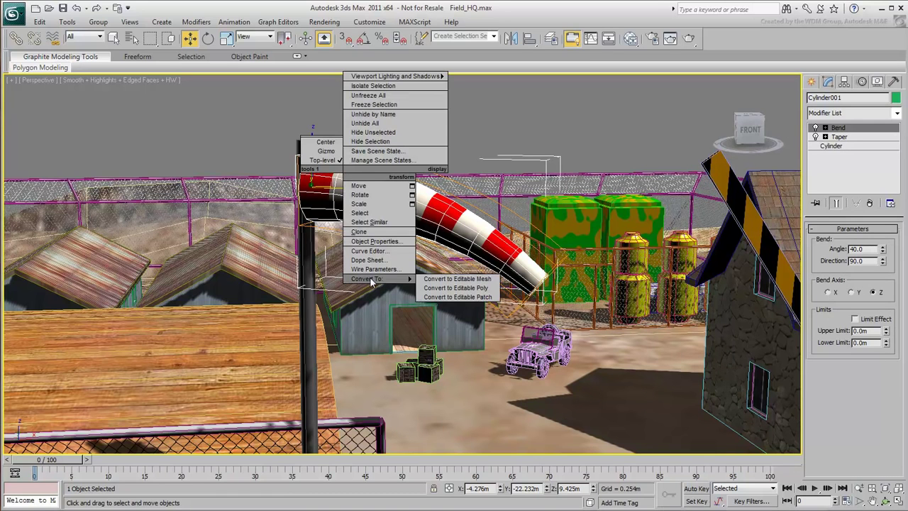
click(491, 289)
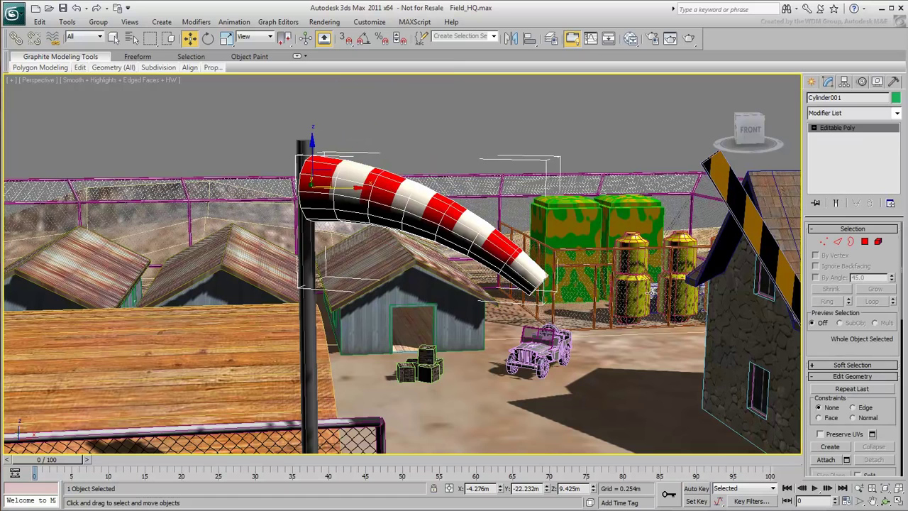
Step through the windsock's Vertex and Edge sub-object levels and activate Polygon level.
click(824, 242)
click(838, 242)
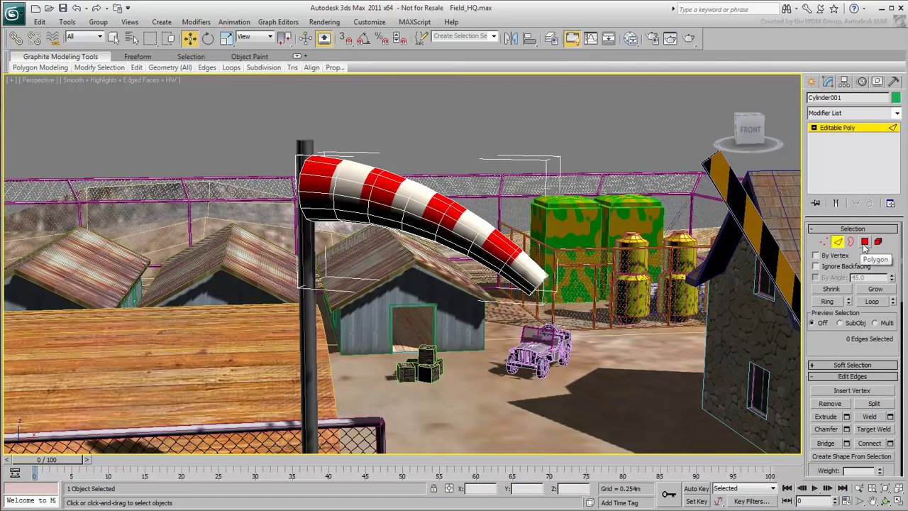
click(865, 242)
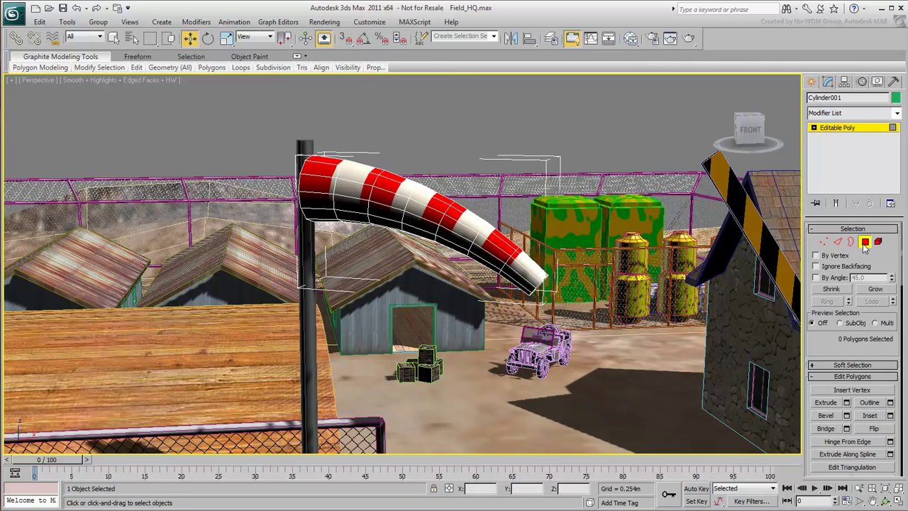